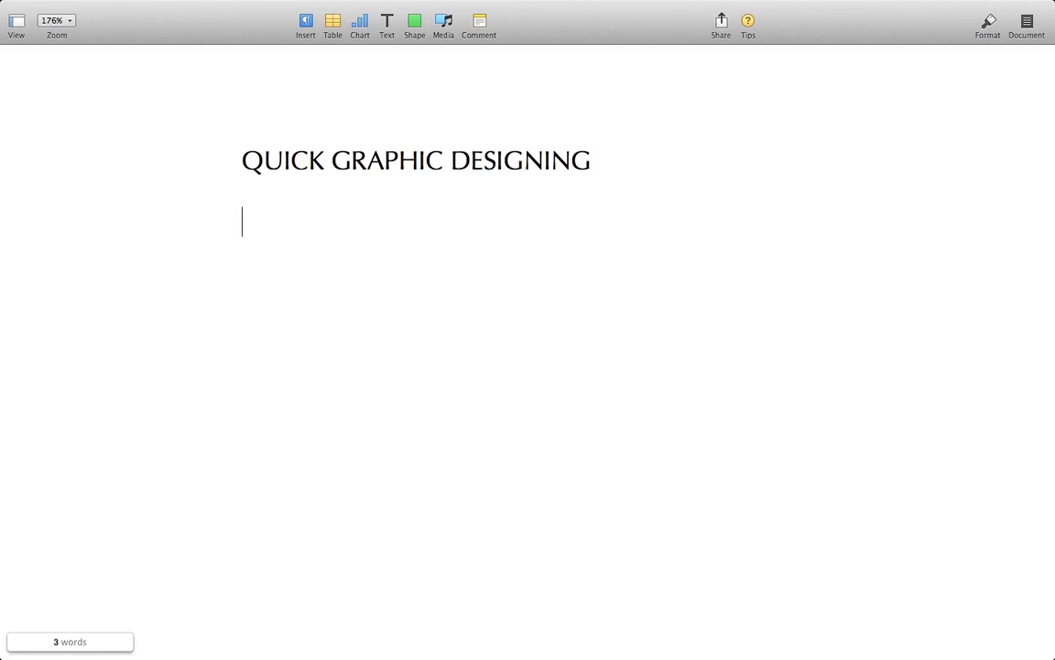
Add the line "CANVA!" below the heading QUICK GRAPHIC DESIGNING.
text(CANVA!)
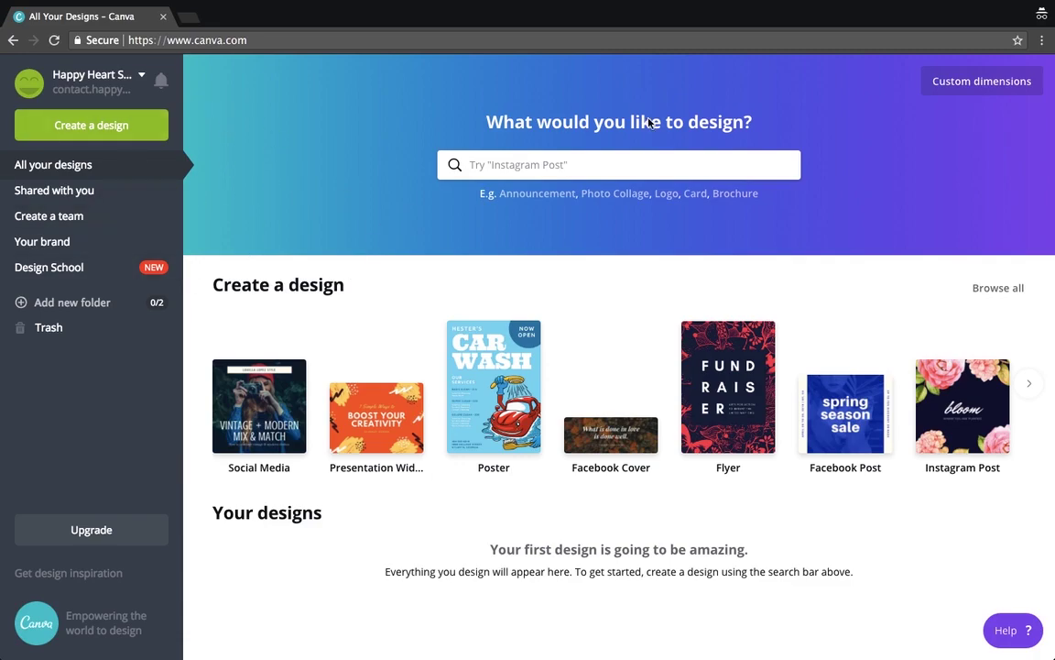
In Canva, search the design types for "logo" and start a new logo design.
click(573, 161)
text(logo)
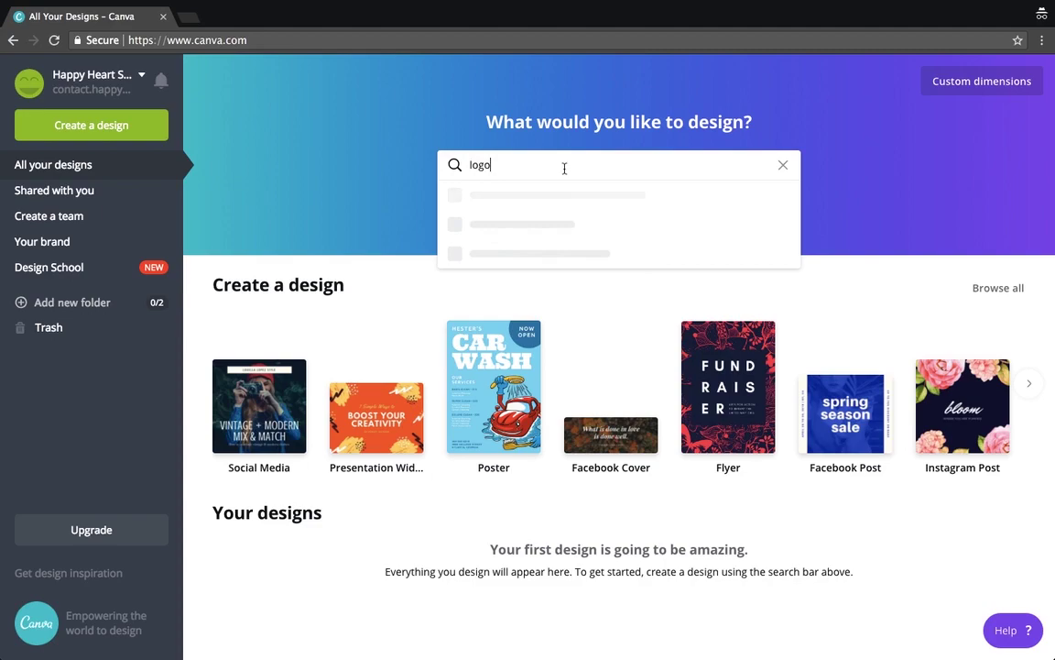
click(546, 200)
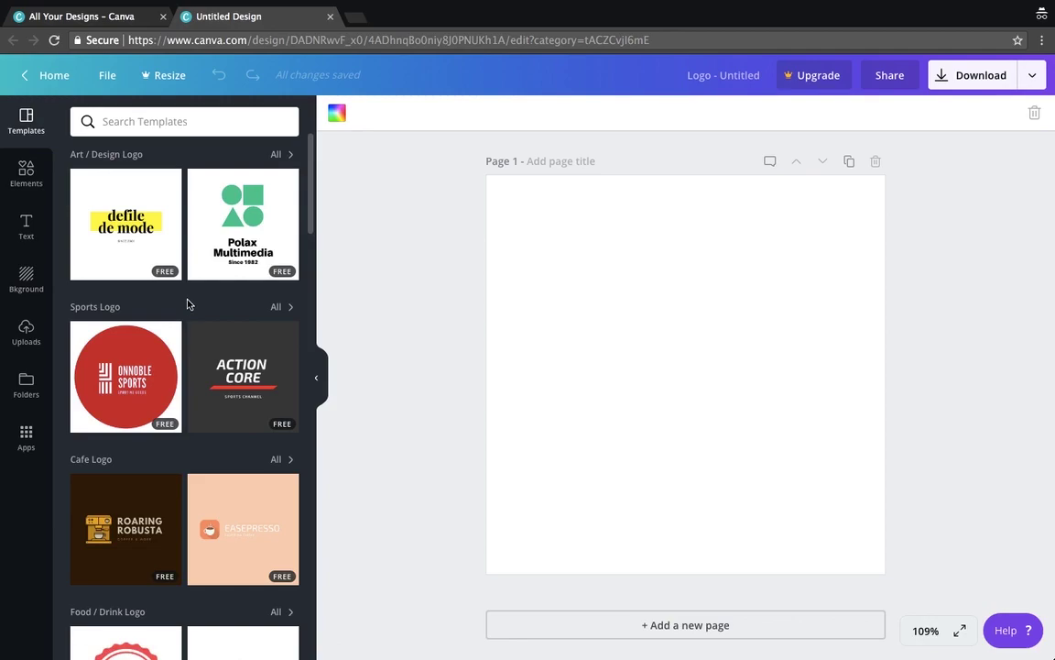
Browse the logo template categories and show all Education Logo templates.
scroll(174, 293, down, 3)
scroll(179, 394, up, 3)
scroll(133, 293, down, 1)
scroll(137, 366, down, 2)
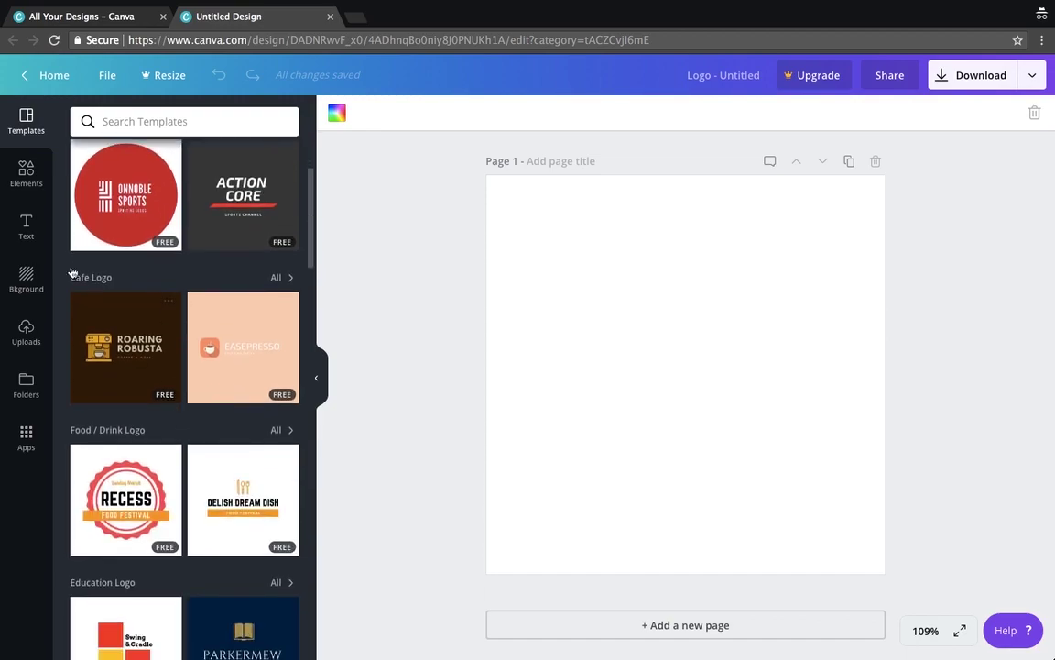
scroll(146, 385, down, 2)
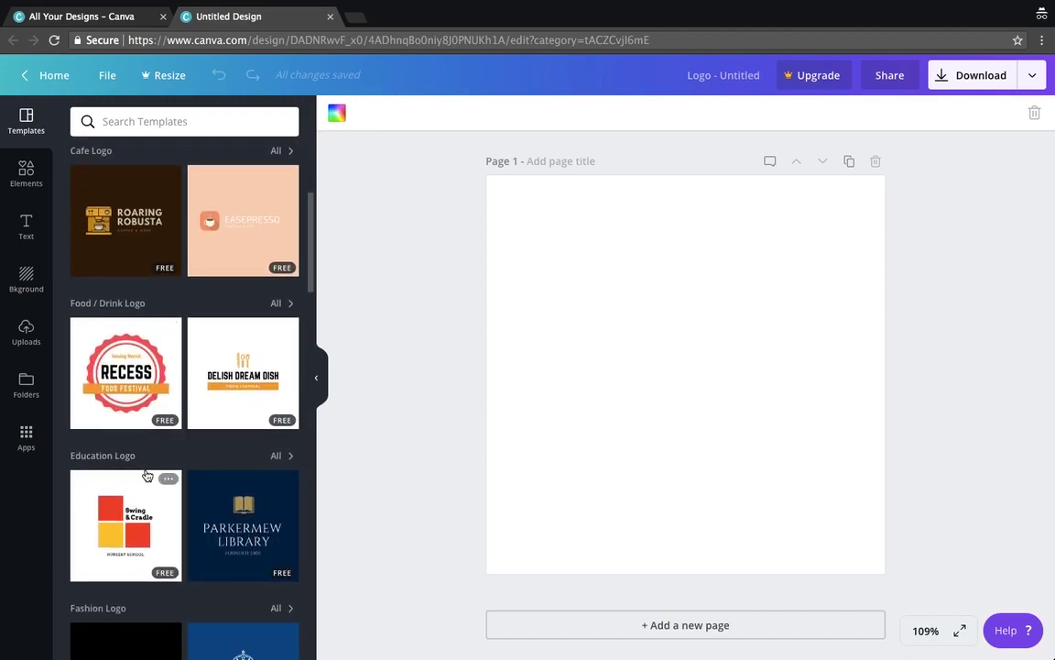
click(277, 455)
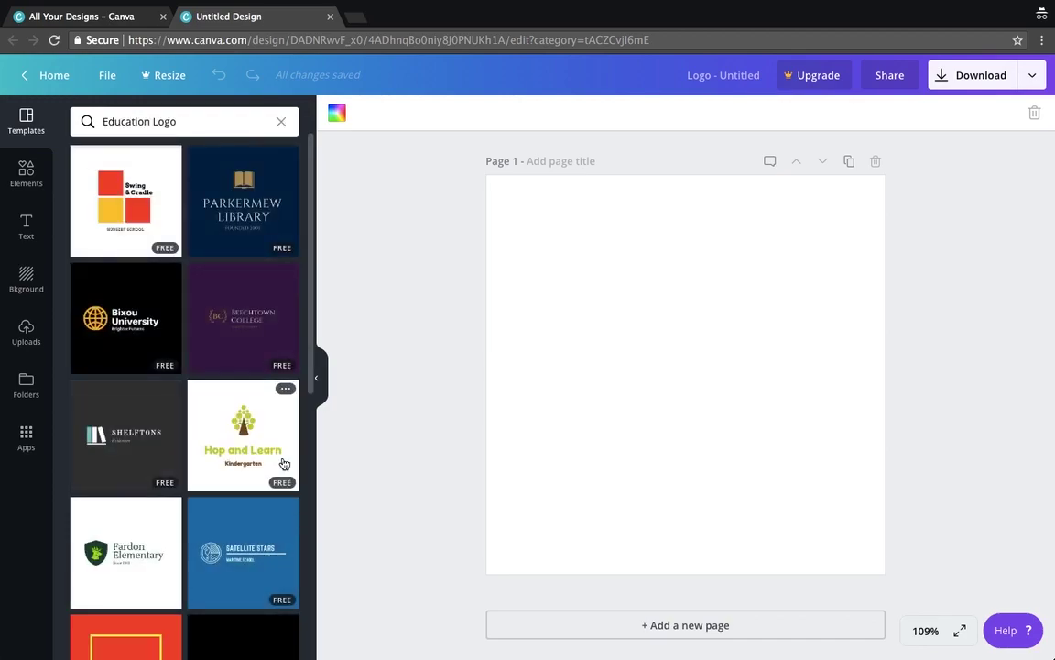
Try the Shelftons, Beechtown College and Timpton Academy templates on the page.
click(122, 538)
click(116, 396)
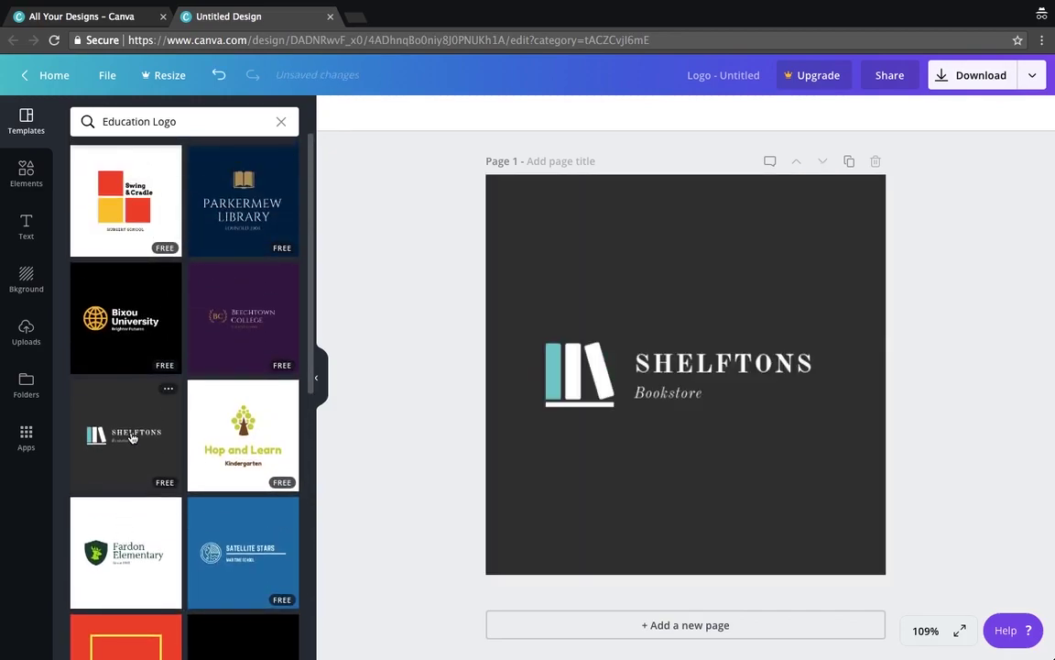
click(230, 292)
scroll(209, 498, down, 5)
click(226, 288)
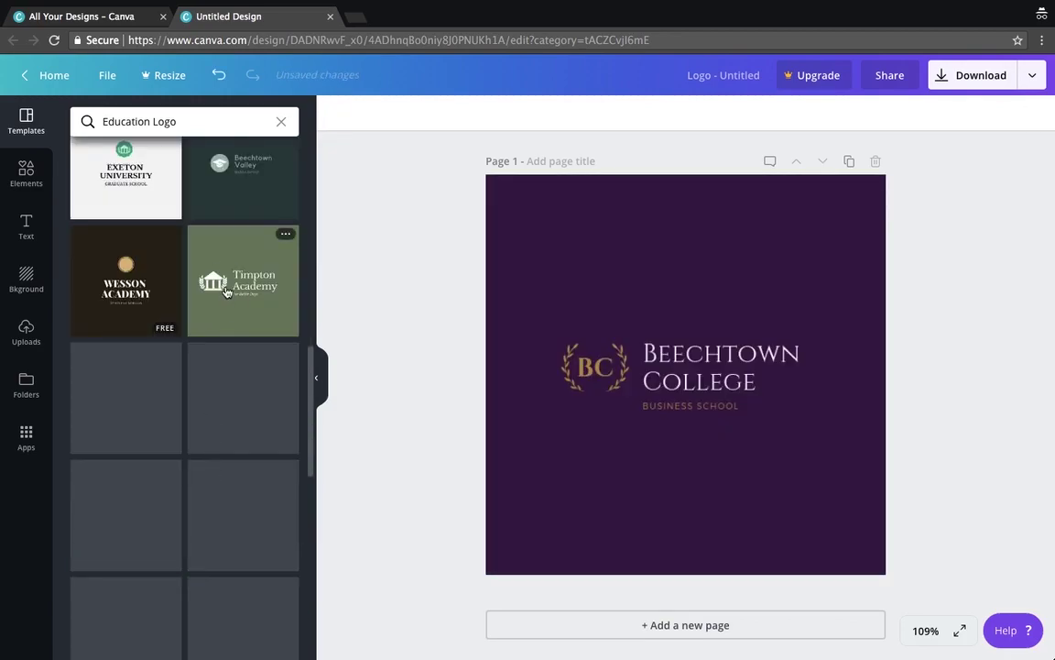
Apply the Hop and Learn kindergarten template with the tree to the page.
scroll(228, 291, up, 4)
scroll(226, 292, up, 5)
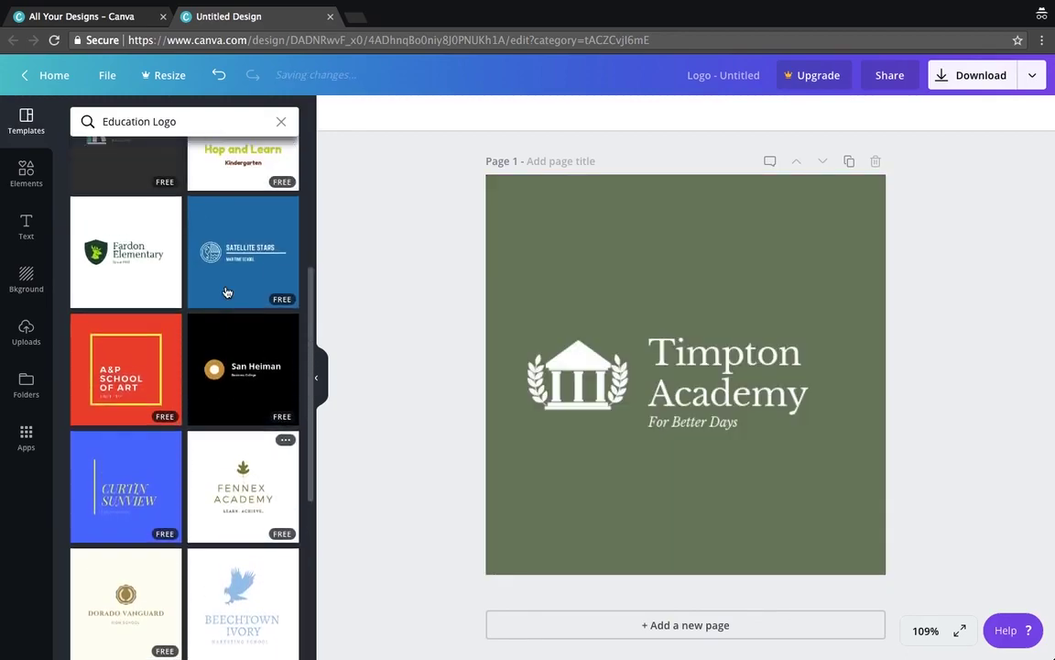
click(243, 341)
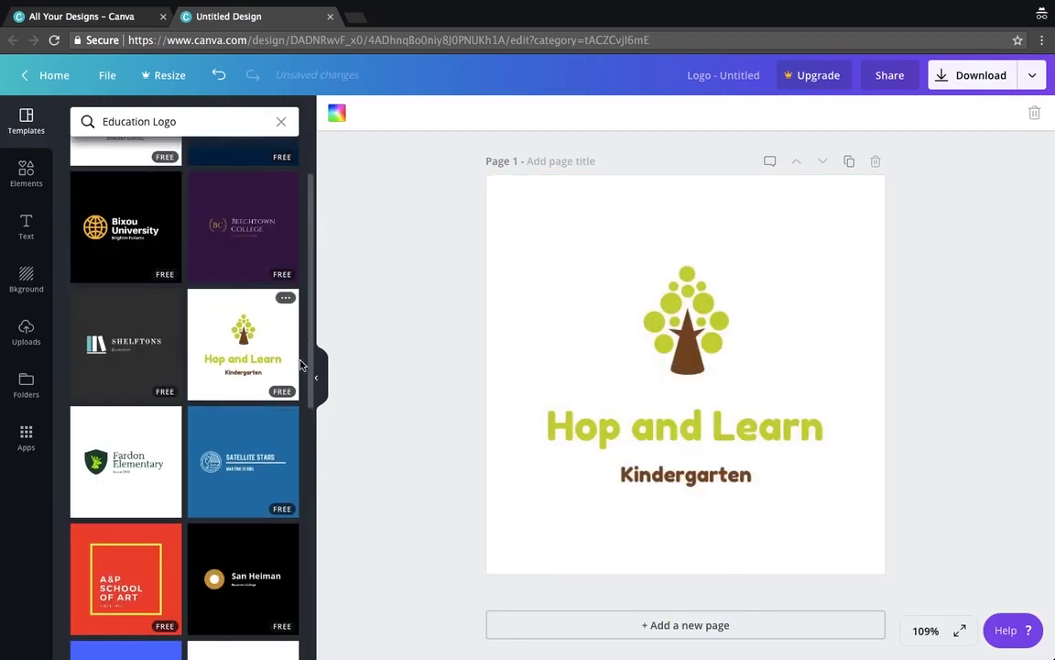
Replace the logo's main text "Hop and Learn" with "Healing Buddy".
double_click(742, 428)
click(815, 426)
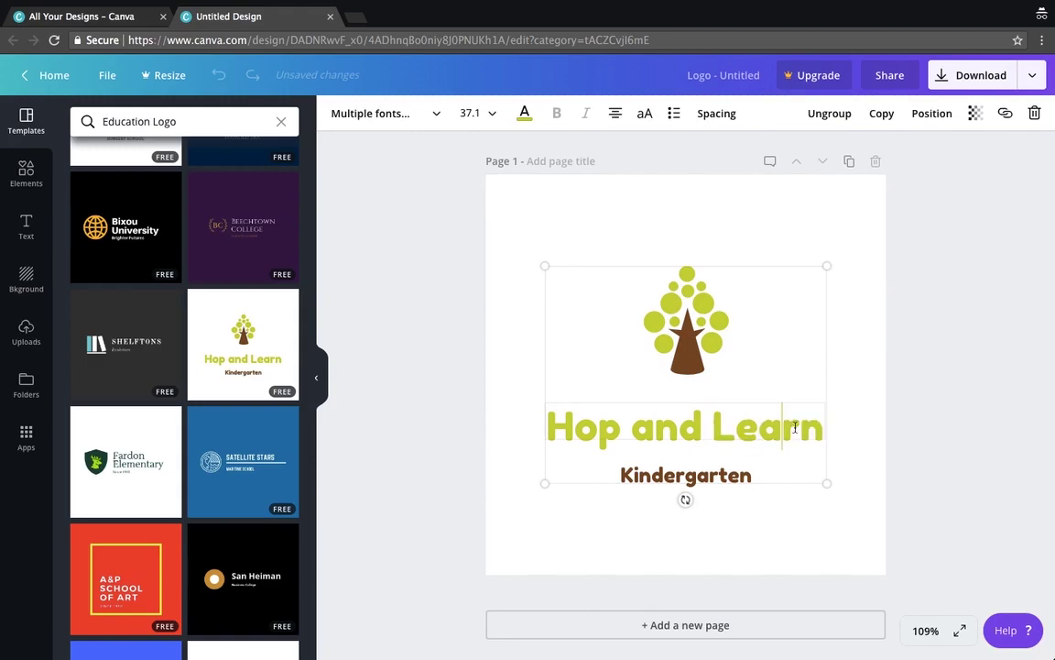
drag(815, 426, 546, 431)
text(Healing Buddy)
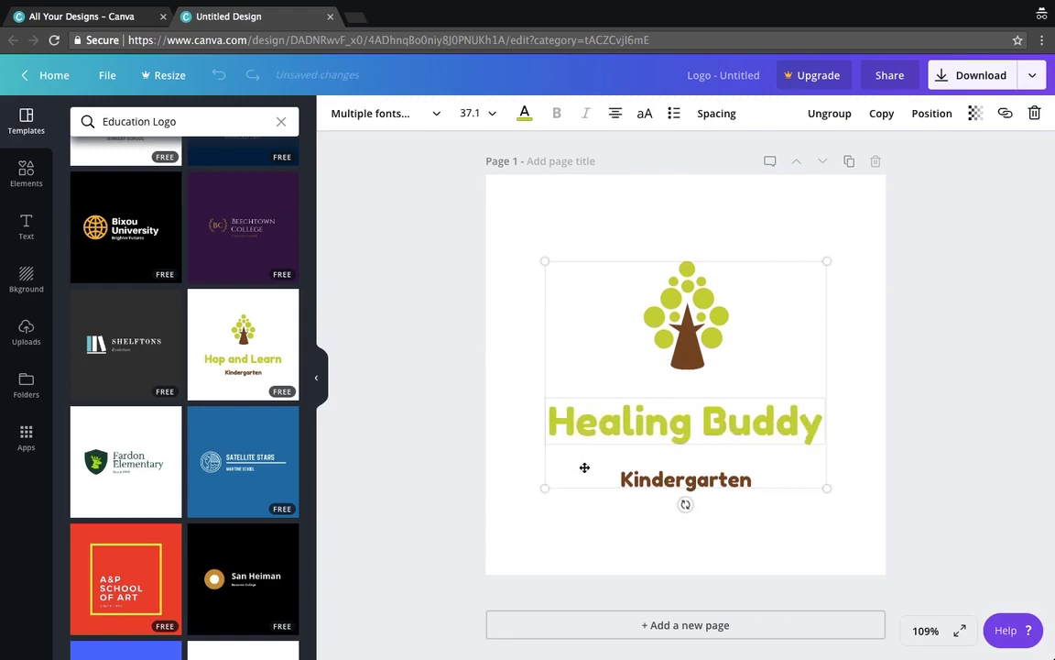
Delete the "Kindergarten" subtitle text from the logo.
click(666, 481)
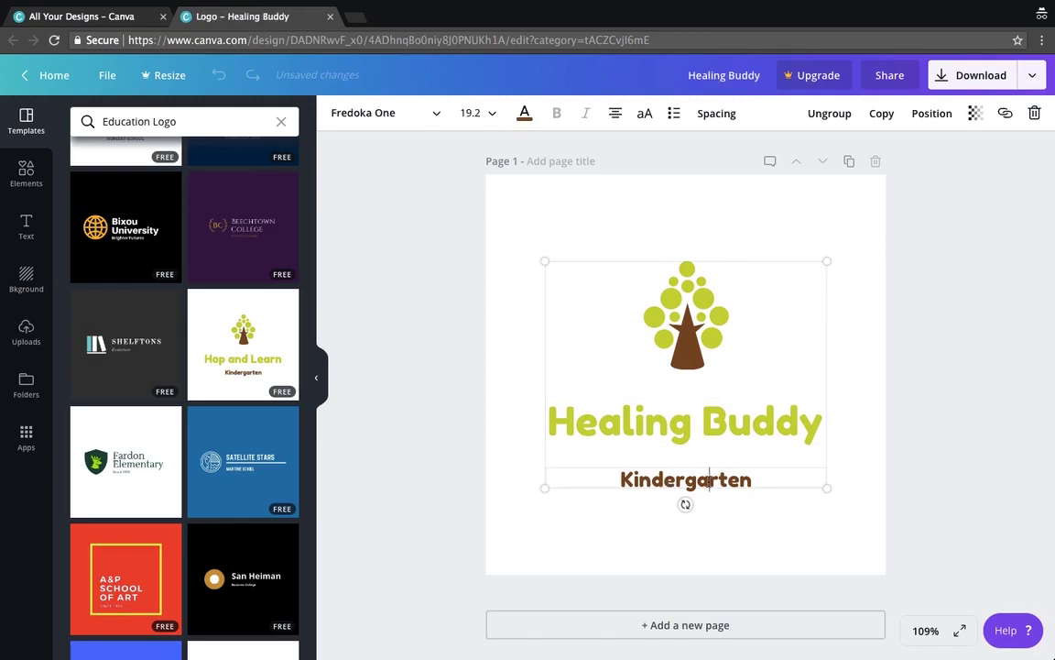
key(ctrl+a)
key(BackSpace)
Colour the word "Buddy" in the document's brown.
double_click(777, 411)
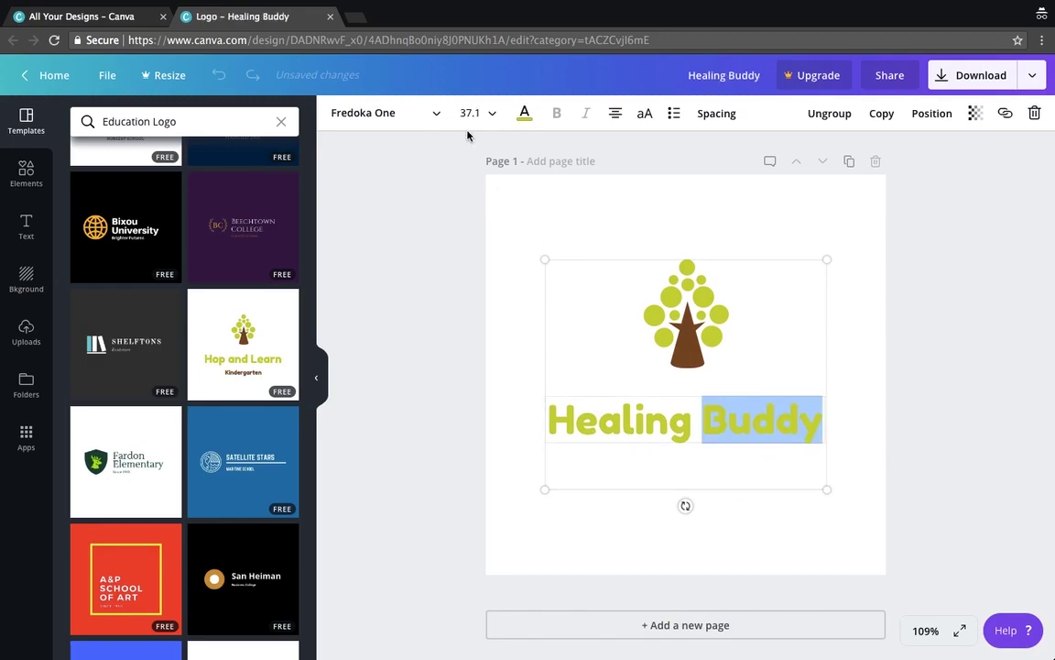
click(524, 113)
click(570, 174)
Colour the word "Healing" in the document's brown.
click(667, 414)
double_click(651, 417)
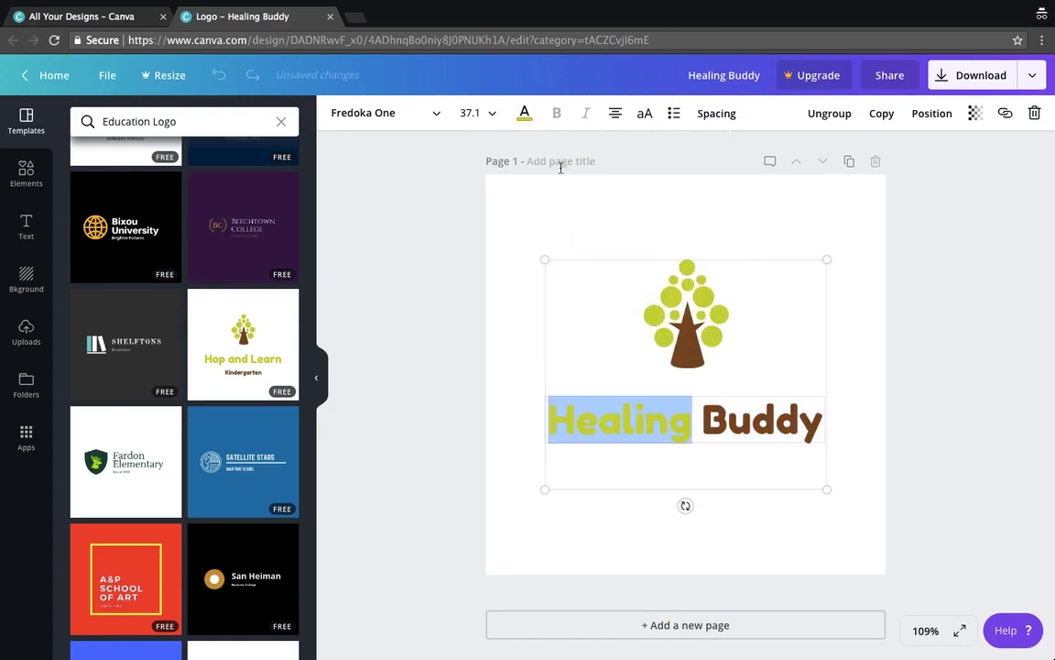
click(524, 113)
click(571, 172)
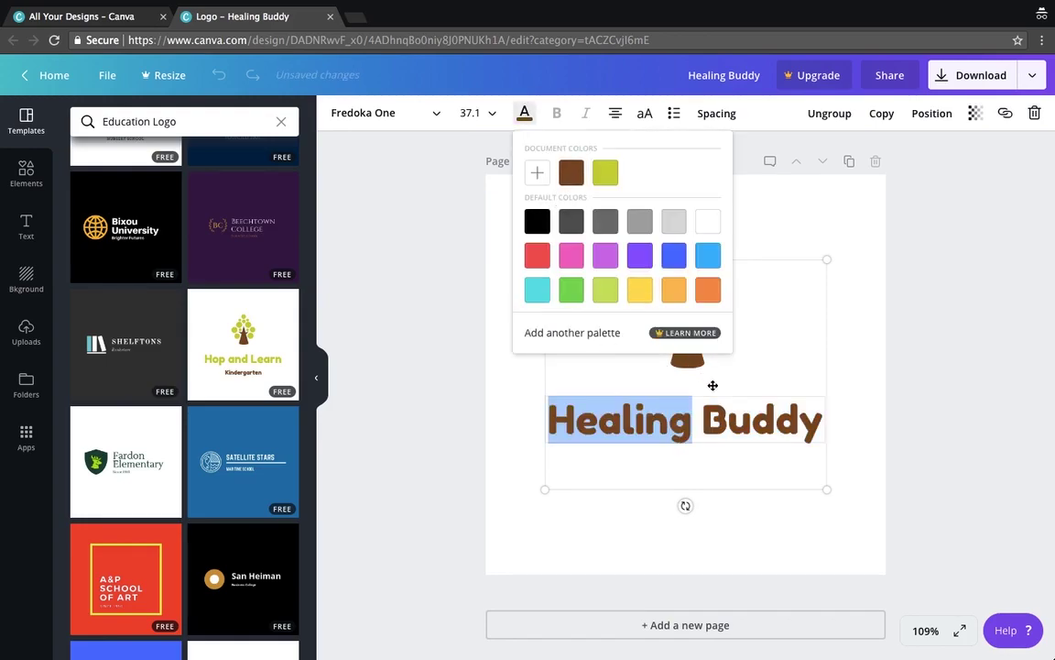
Colour the word "Buddy" in the document's yellow-green and deselect the logo.
click(749, 419)
double_click(749, 419)
click(524, 112)
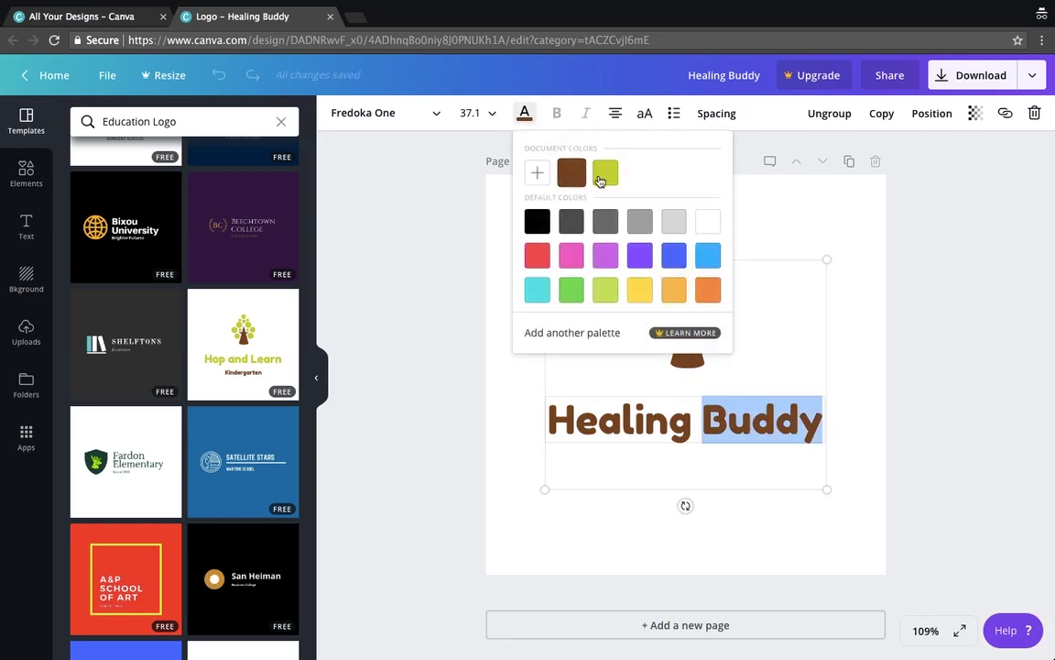
click(604, 174)
click(912, 353)
click(911, 355)
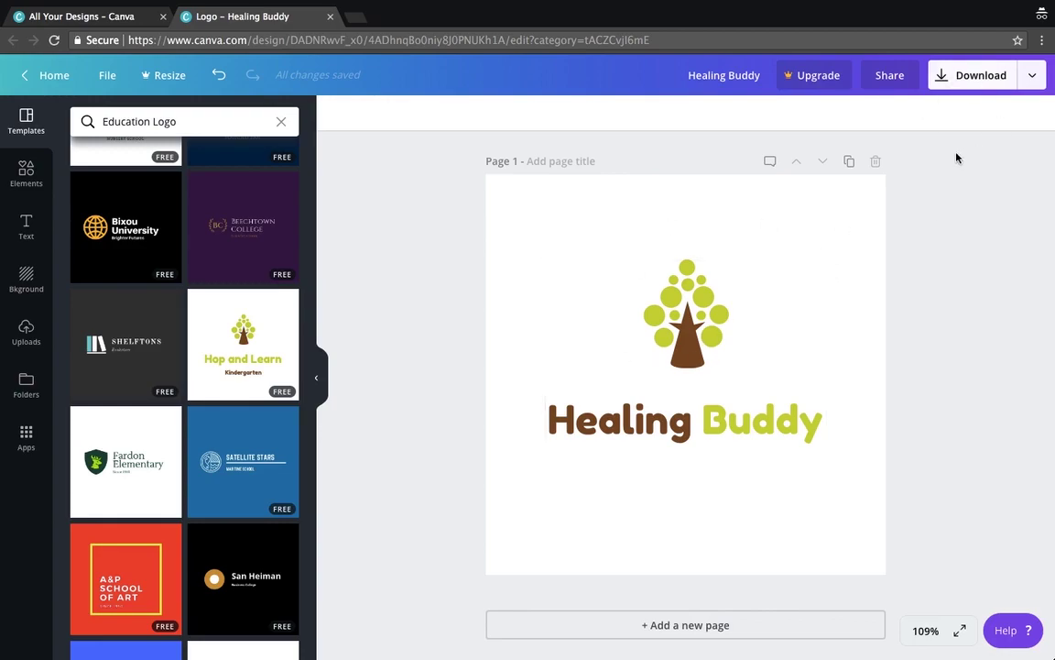
Download the logo as a PNG without a transparent background and dismiss the Canva for Work offer.
click(980, 77)
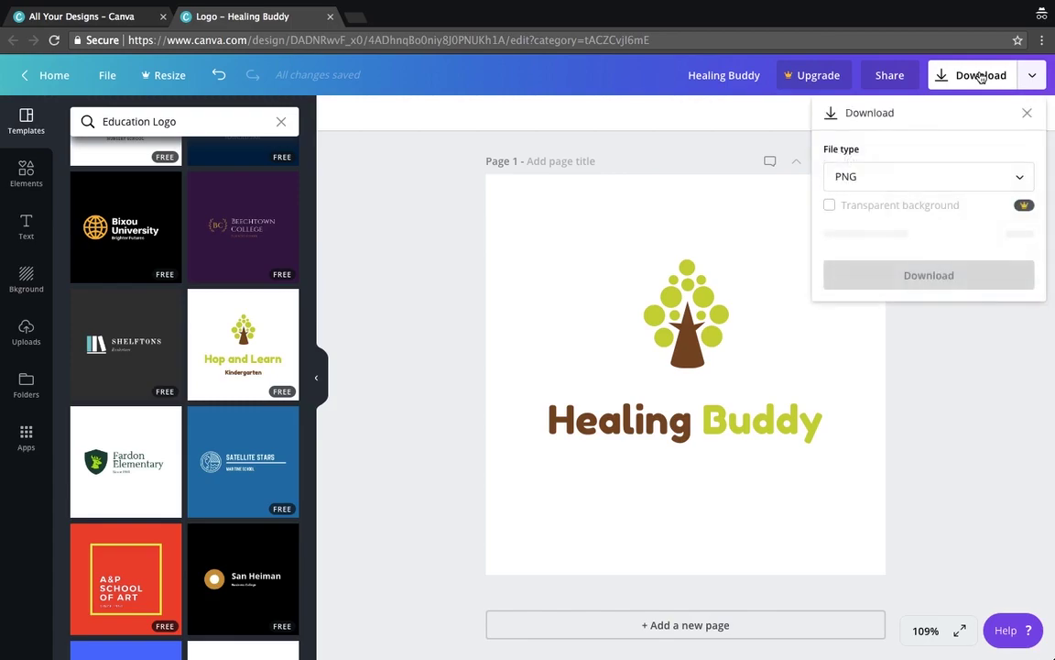
click(901, 186)
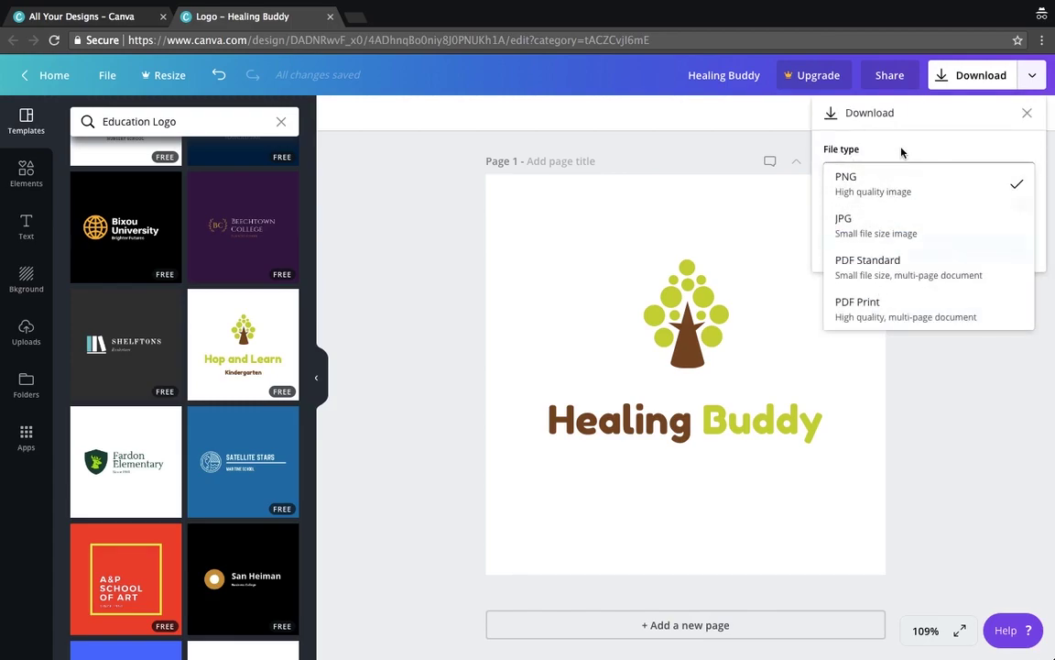
click(902, 179)
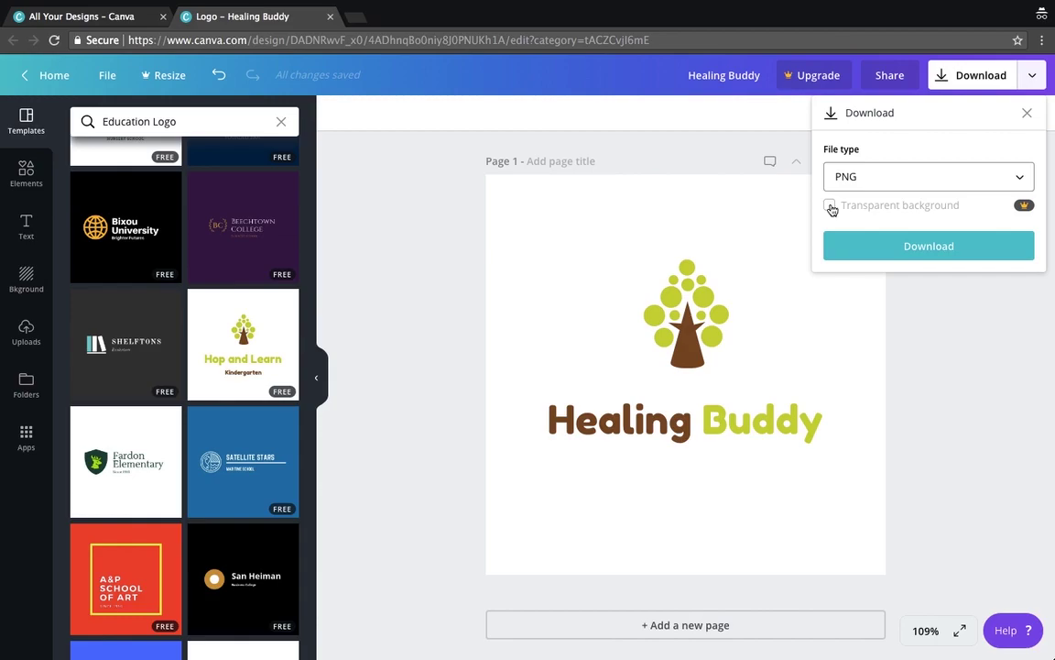
click(881, 255)
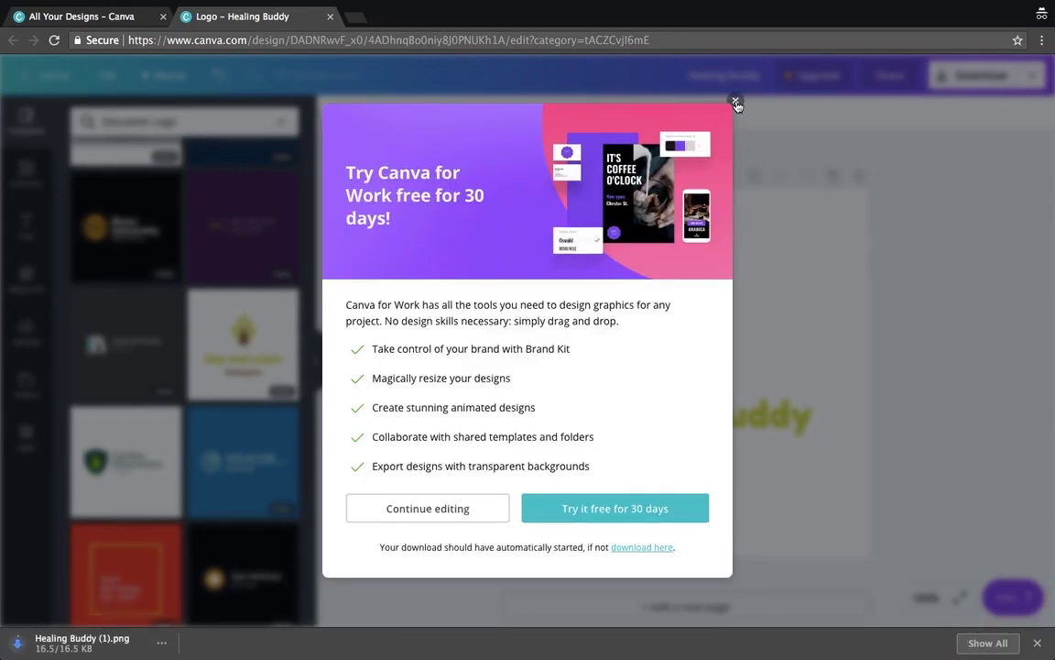
click(735, 102)
Switch to Finder and open Healing Buddy.png from the Downloads folder.
key(ctrl+Left)
key(ctrl+Left)
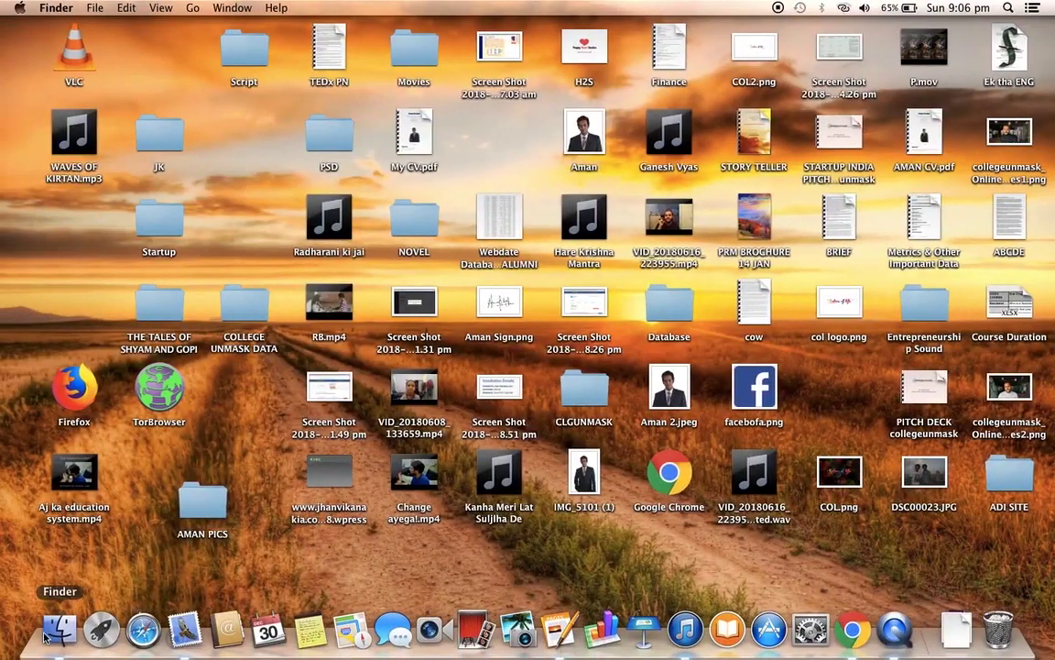
click(44, 637)
click(307, 214)
scroll(410, 215, up, 10)
click(602, 275)
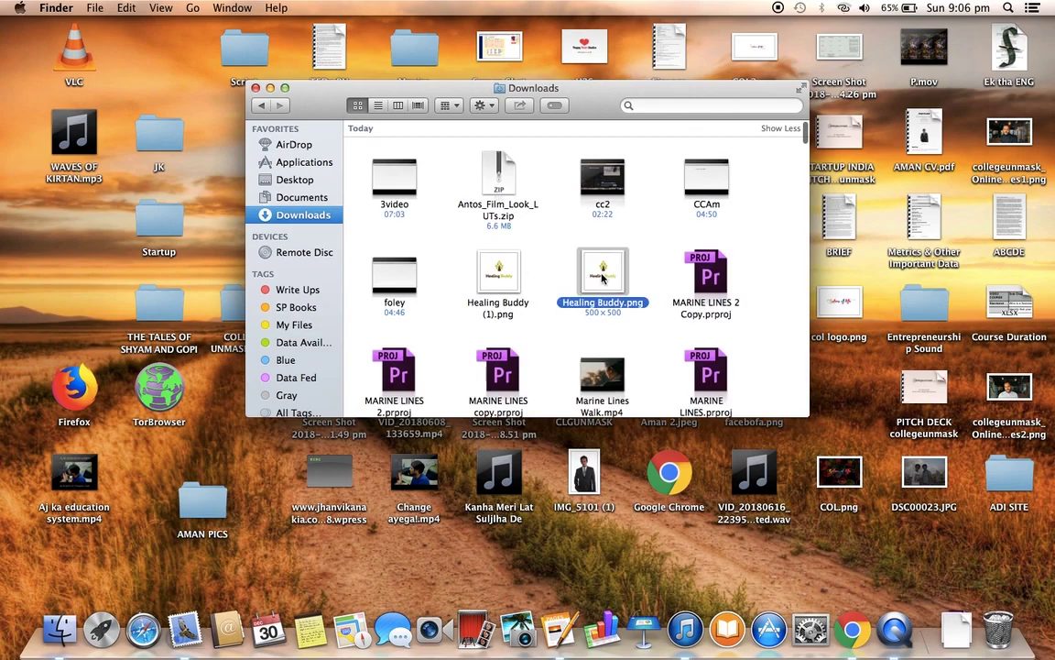
double_click(602, 275)
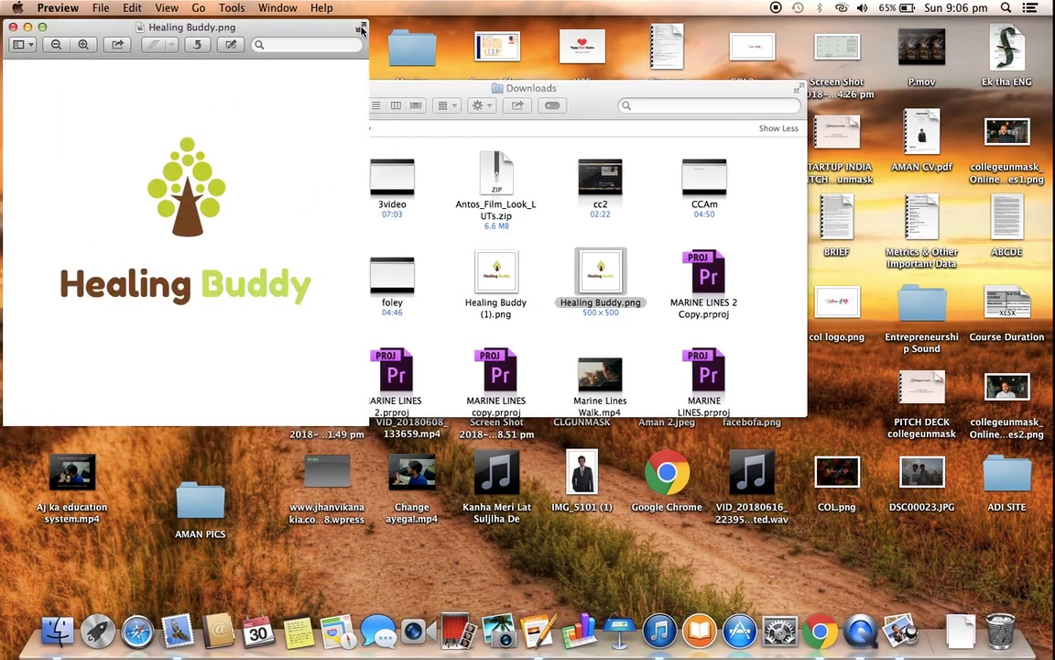
View the logo image full screen, return to the normal window and move it toward the middle of the desktop.
click(362, 30)
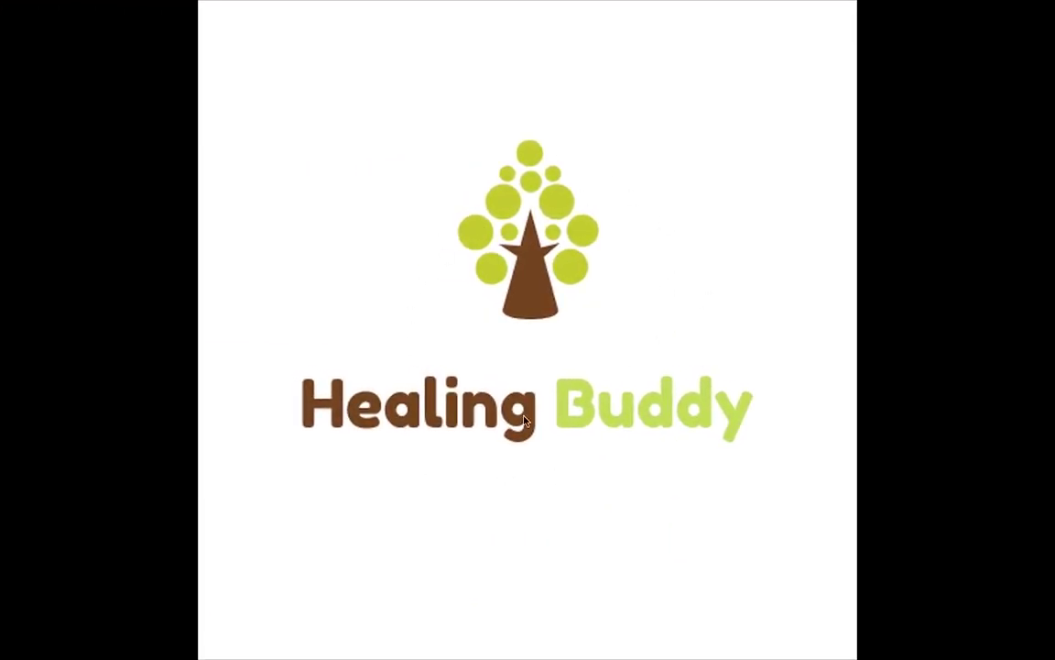
key(Escape)
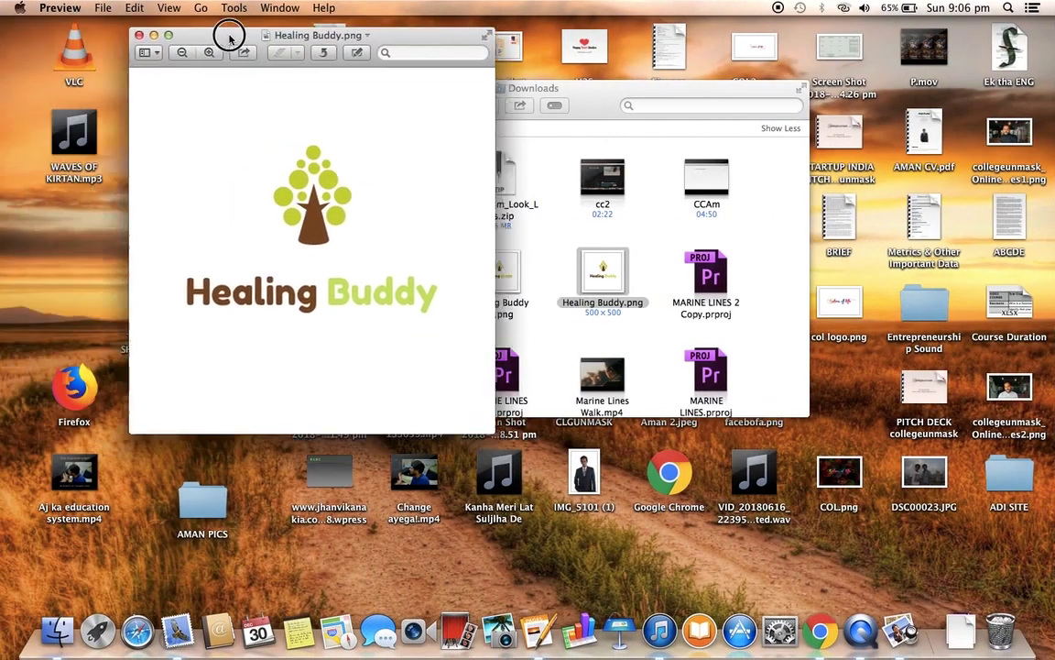
drag(318, 36, 354, 47)
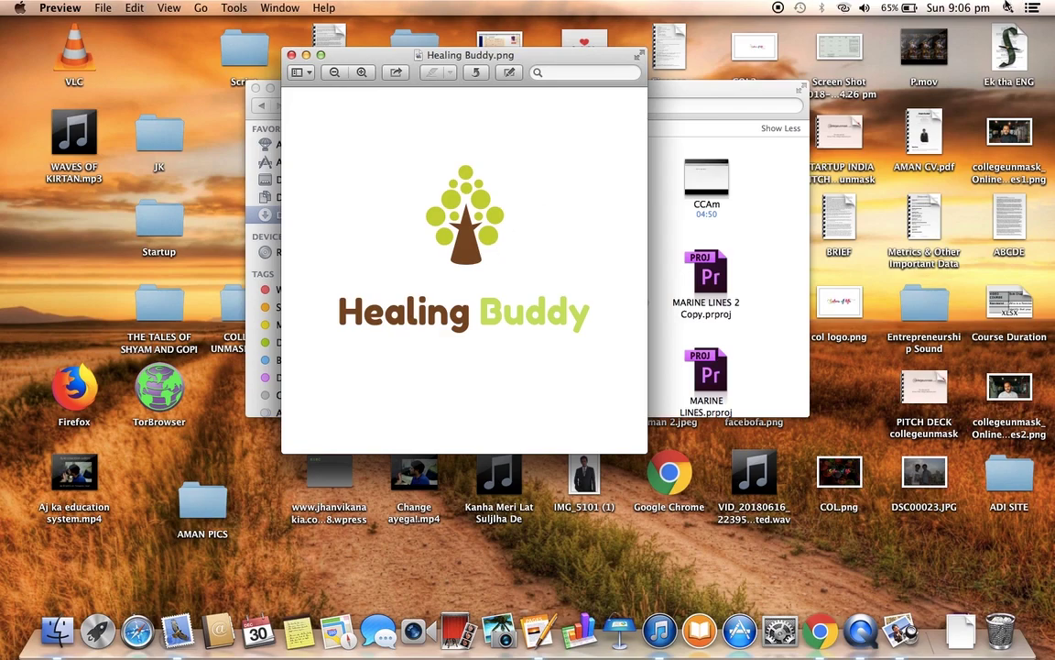
Search the computer for "phot" and launch Adobe Photoshop CC 2014.
click(1007, 7)
text(po)
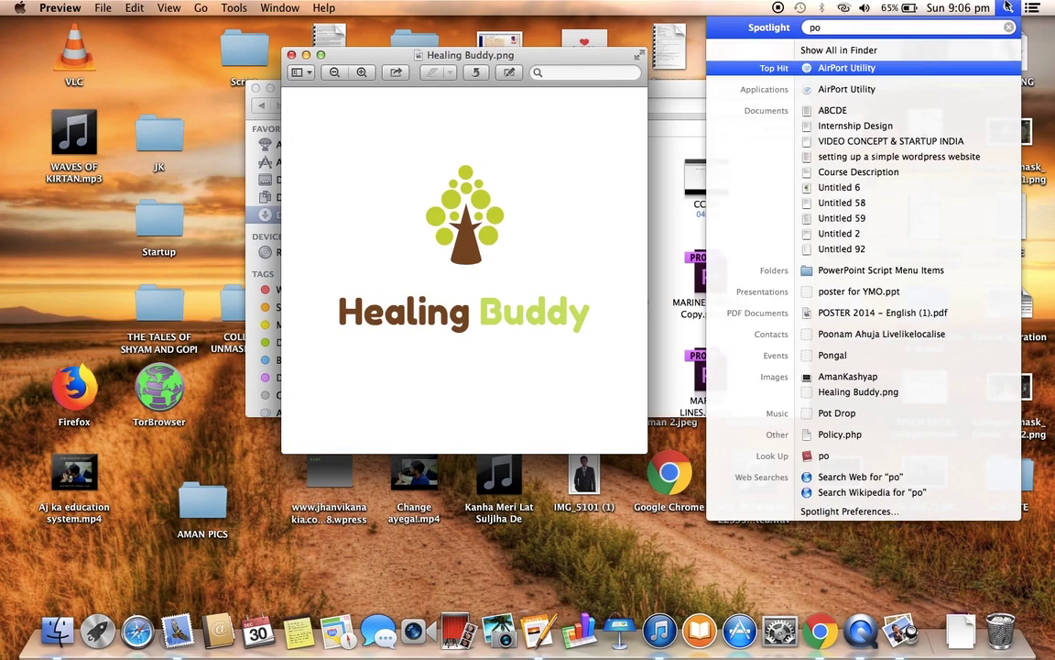
key(BackSpace)
text(hot)
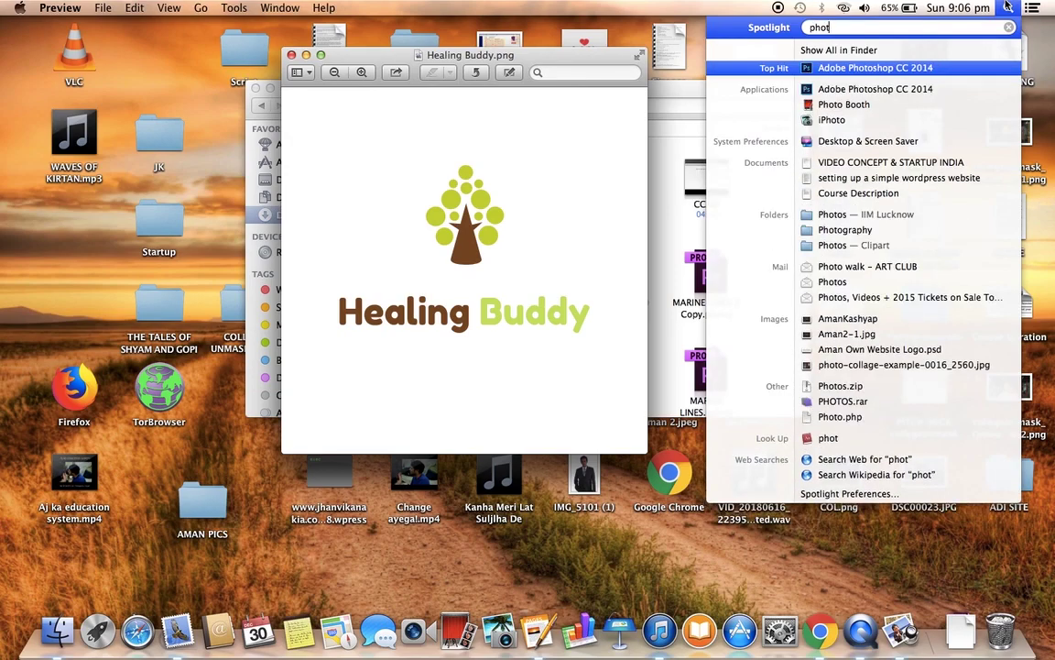
click(913, 72)
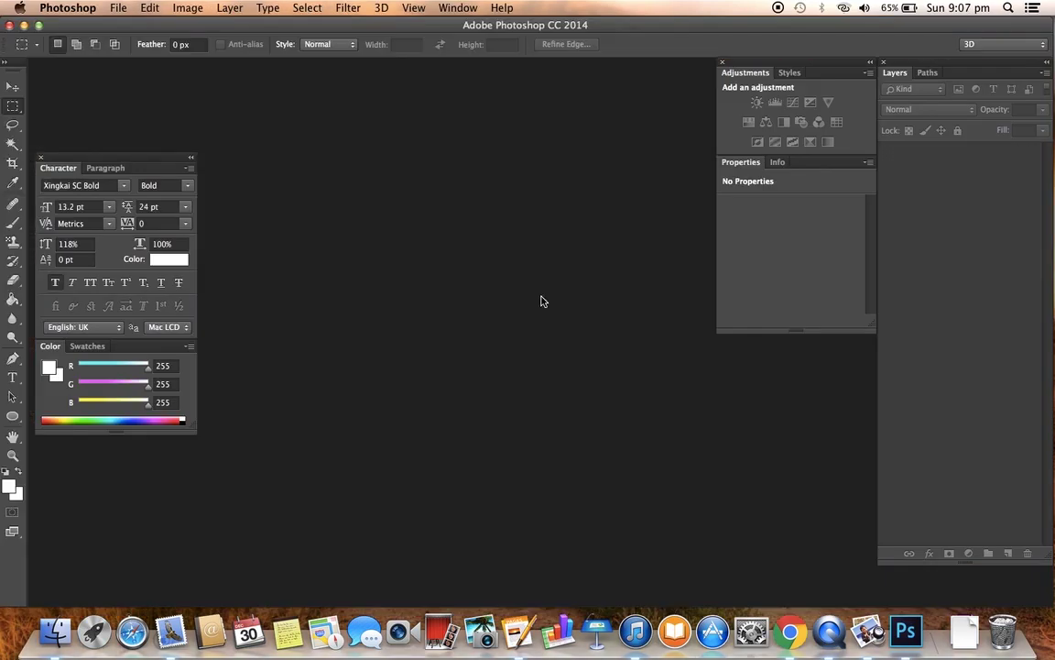
Start a new document from the Web preset at 800 x 600 pixels and set its resolution to 300 pixels/inch.
click(119, 10)
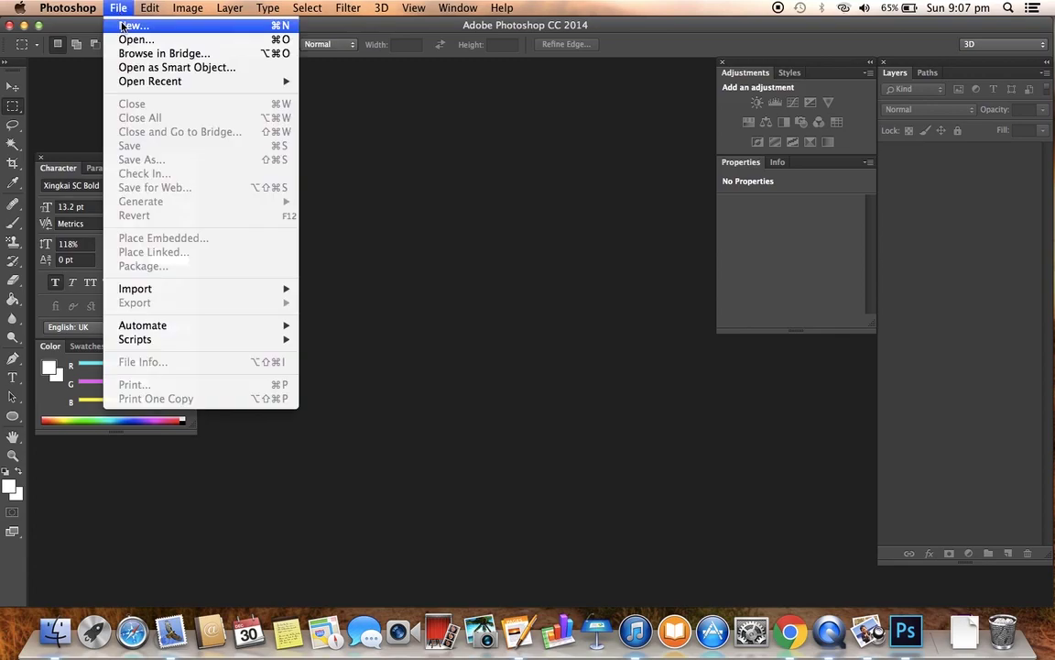
click(117, 8)
click(118, 8)
click(128, 25)
click(463, 154)
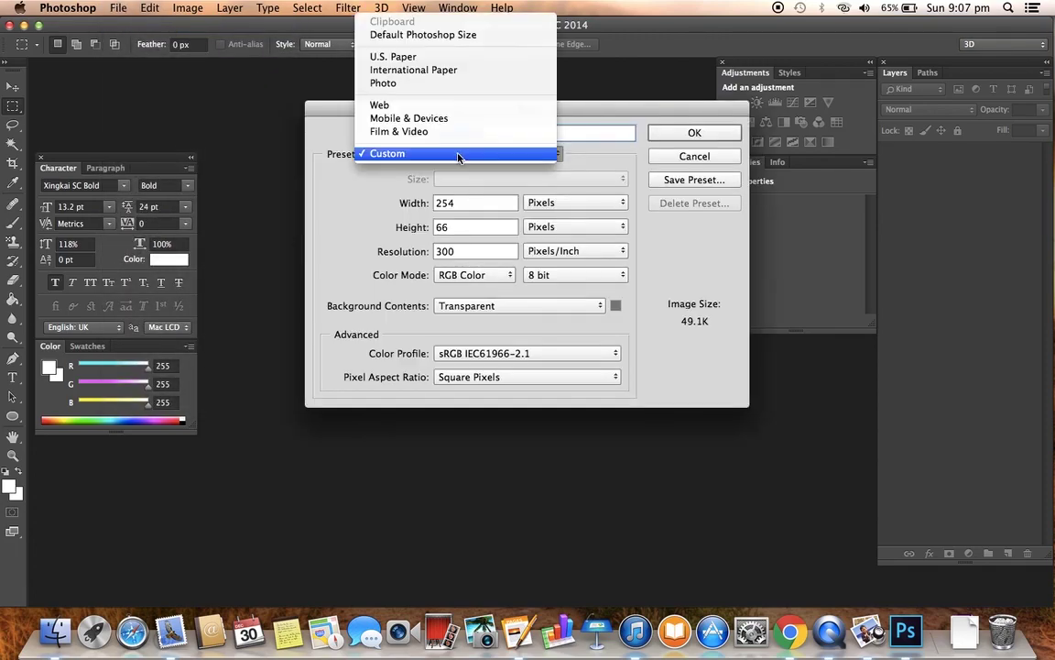
click(426, 84)
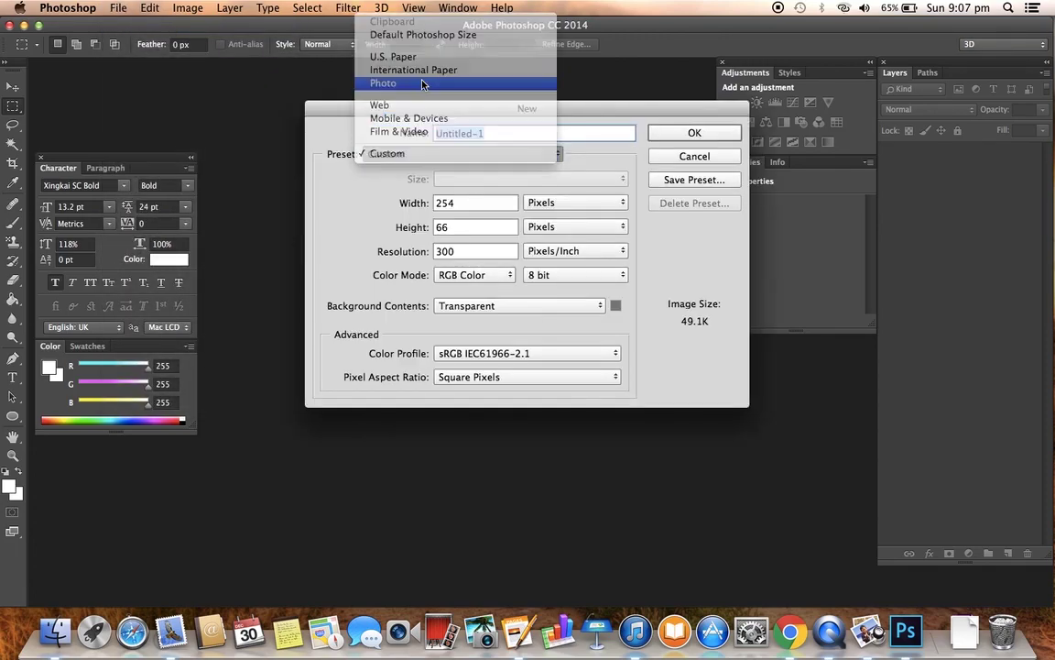
click(419, 154)
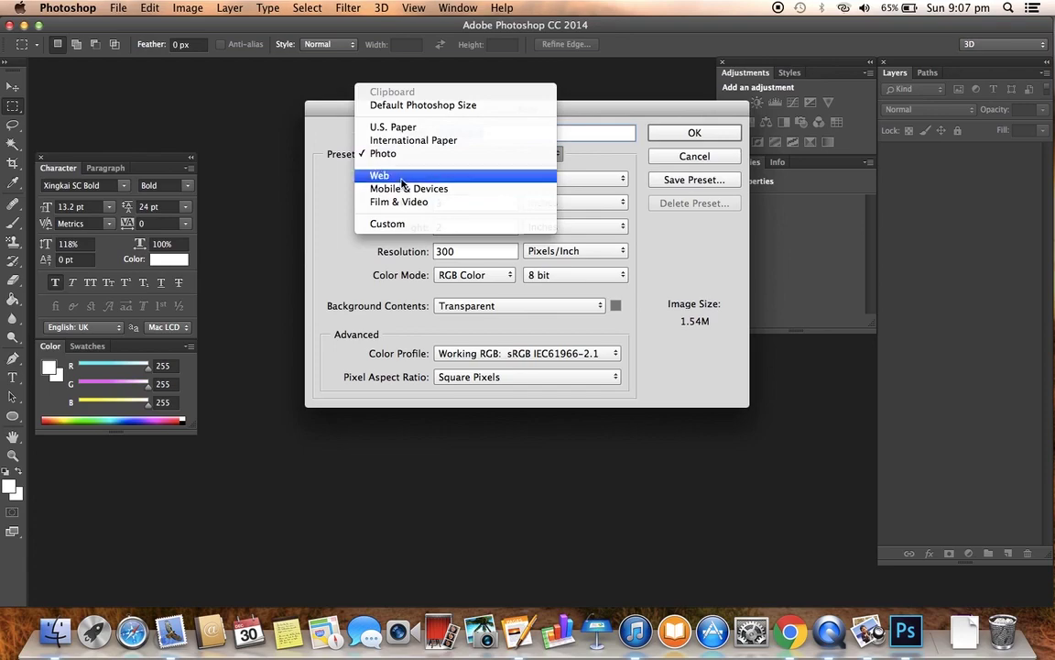
click(417, 175)
double_click(454, 250)
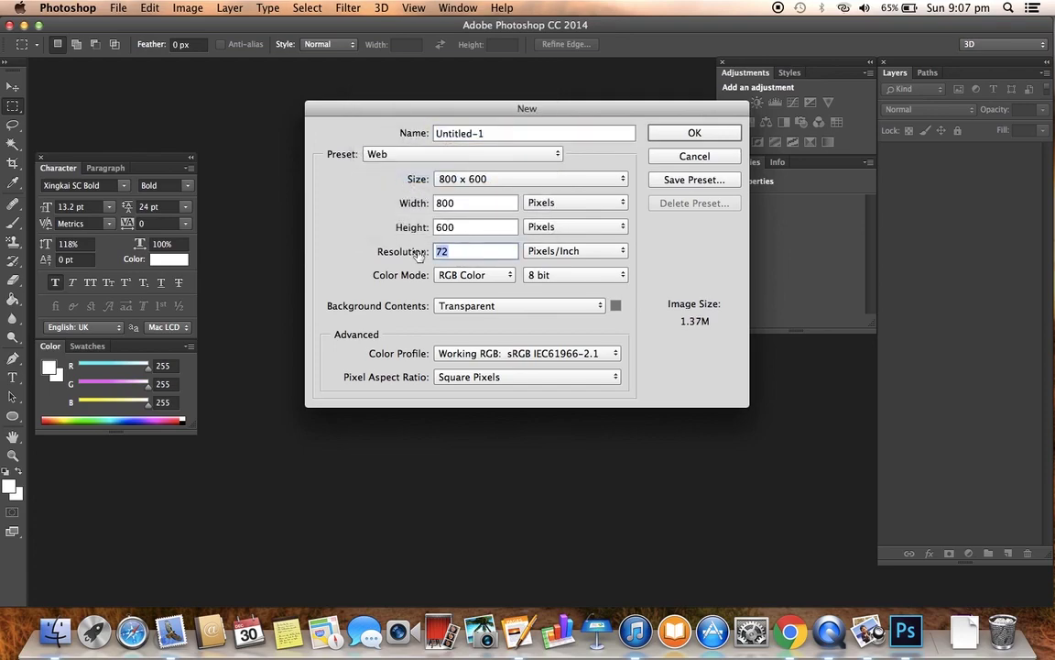
text(300)
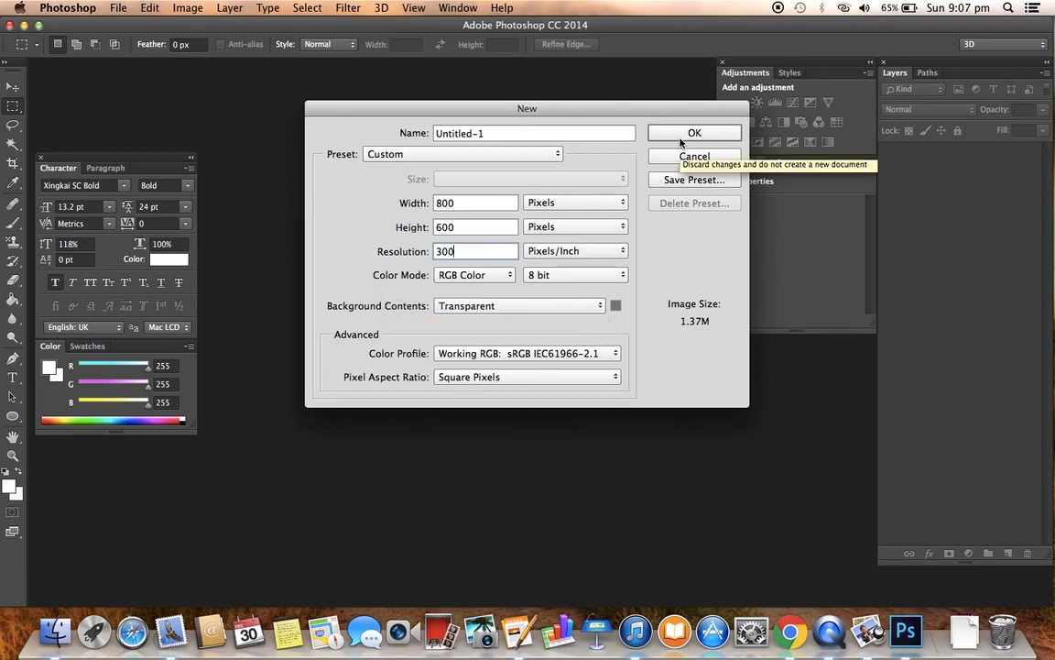
Keep the background contents Transparent, name the document LOGO HEALING BUDDY and create it.
click(482, 310)
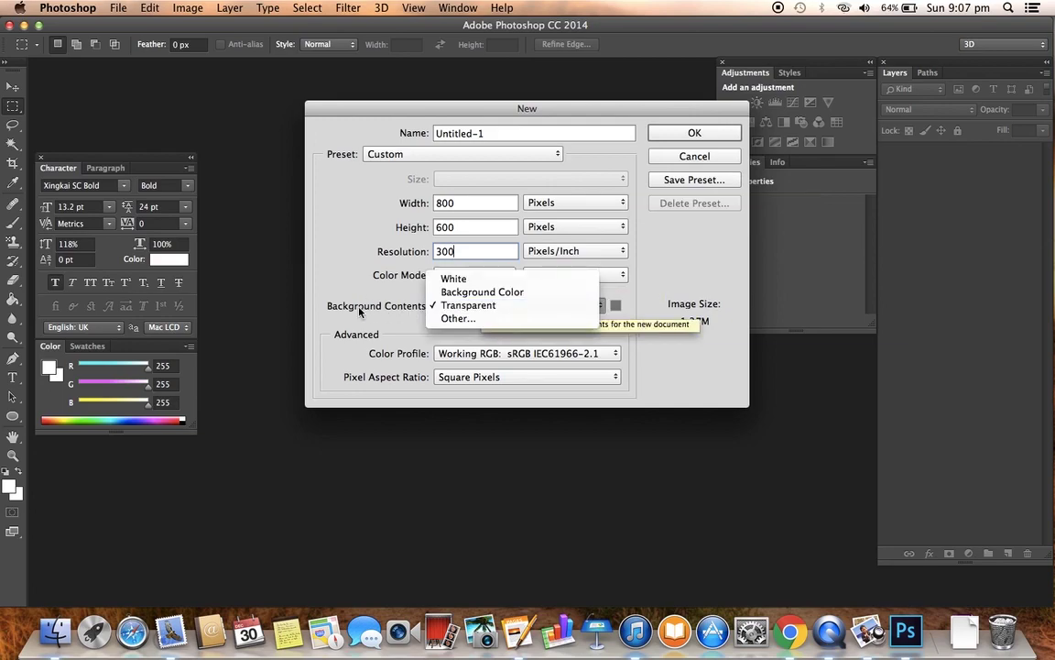
click(326, 283)
click(461, 309)
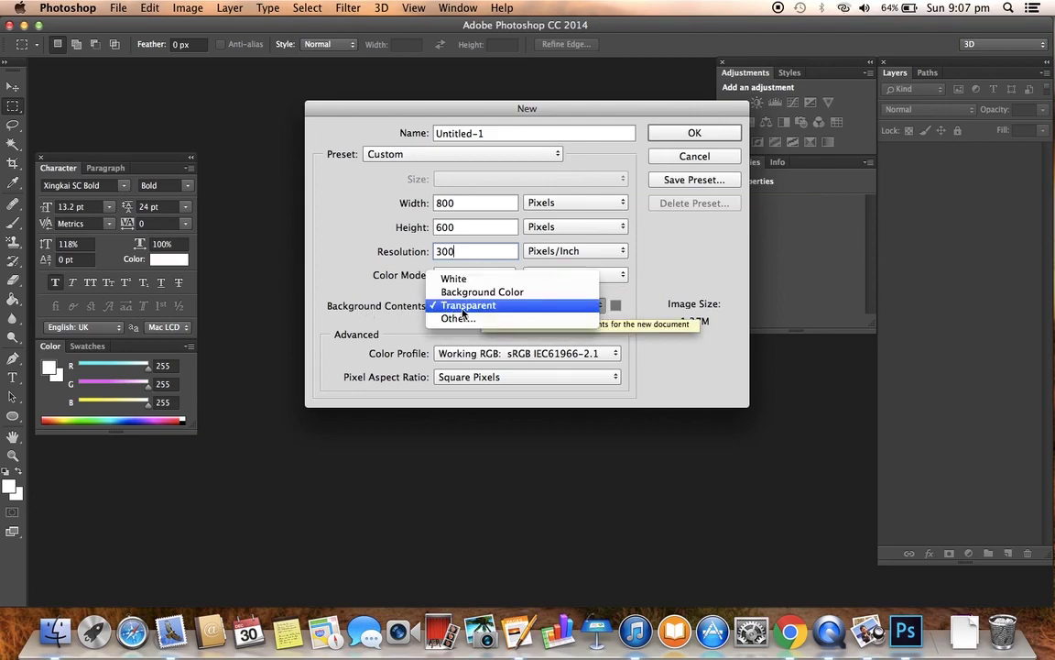
click(473, 308)
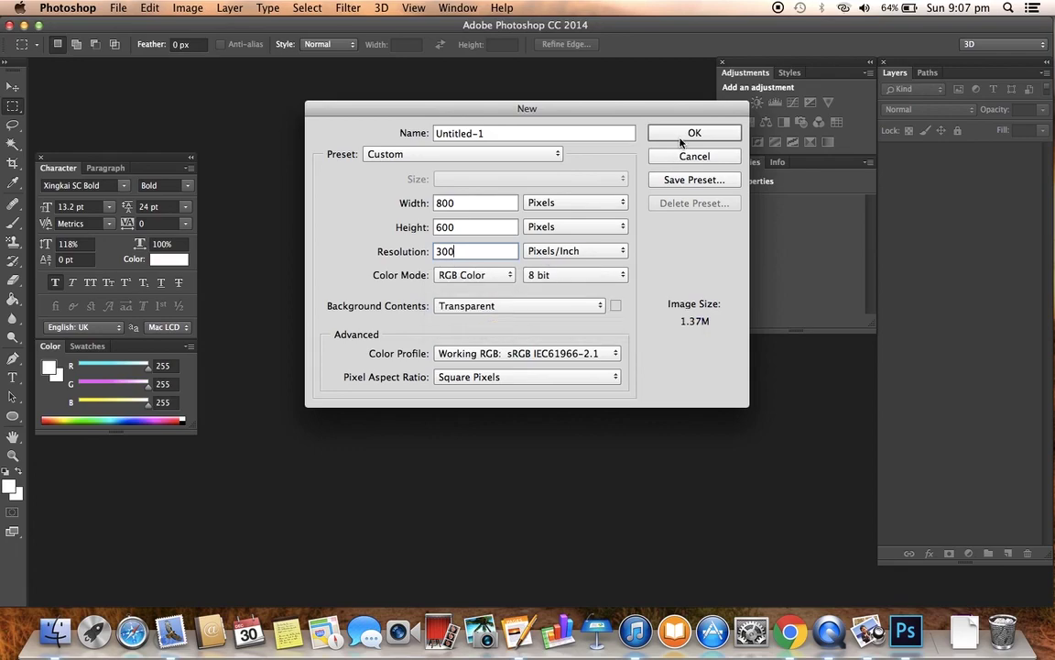
click(420, 133)
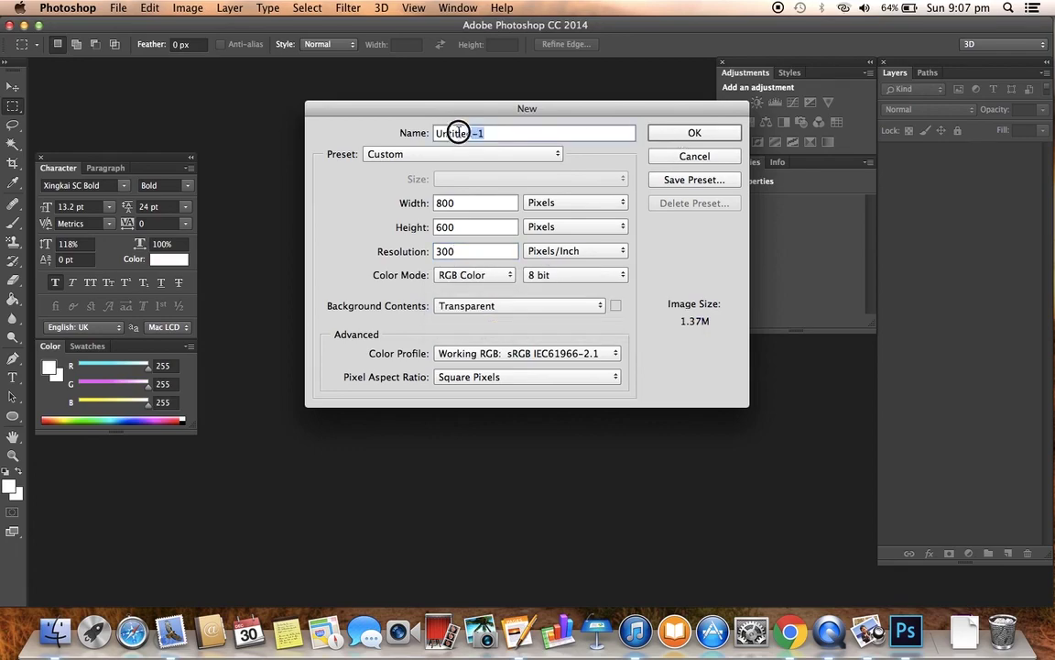
text(LOGO HEALING BUDDY)
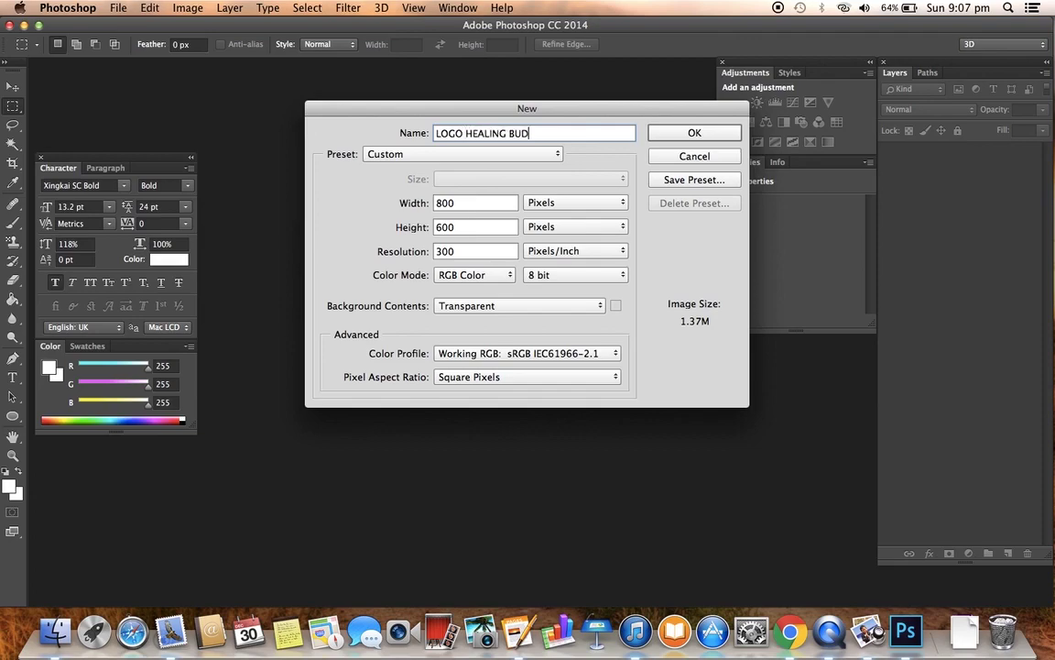
click(666, 133)
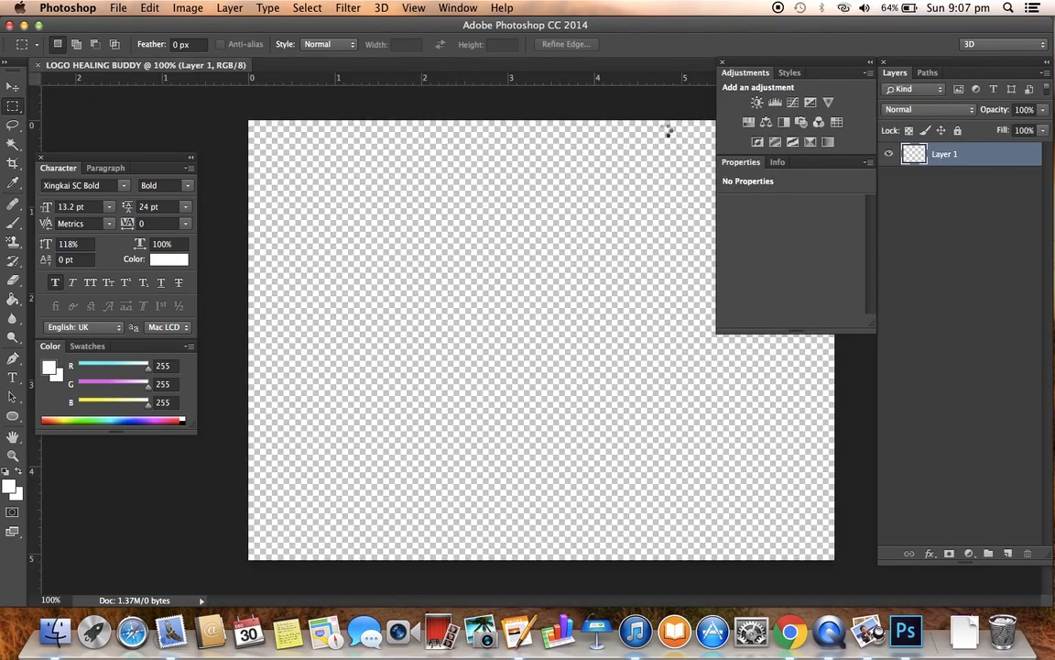
Add the text HEALING BUDDY with the Type tool and colour all of it light orange, ffcc66.
key(t)
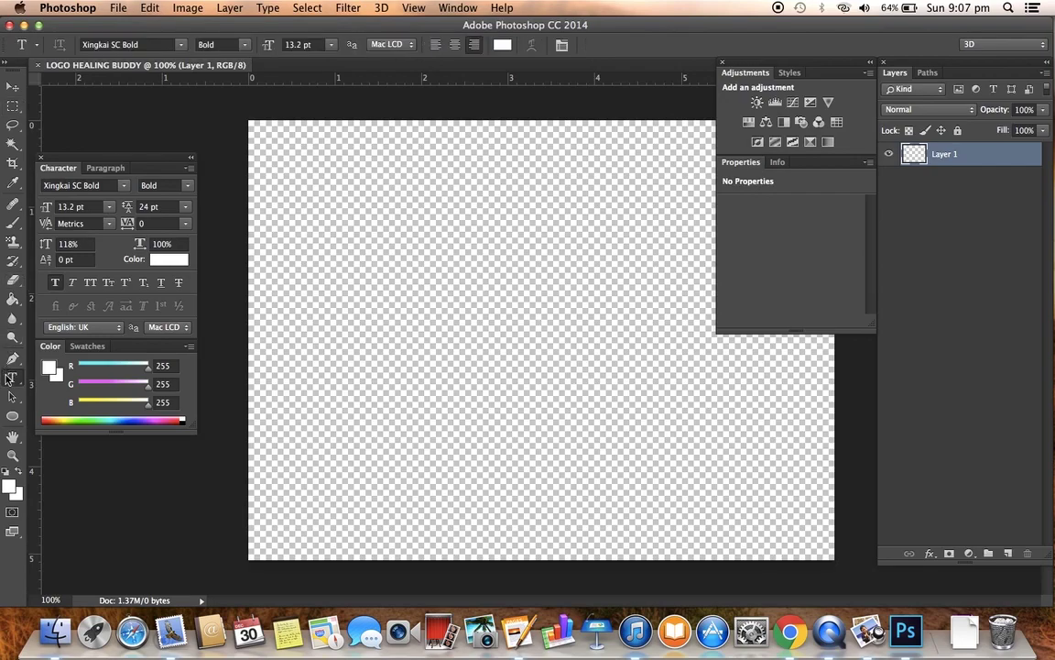
text(HEALING BUDDY)
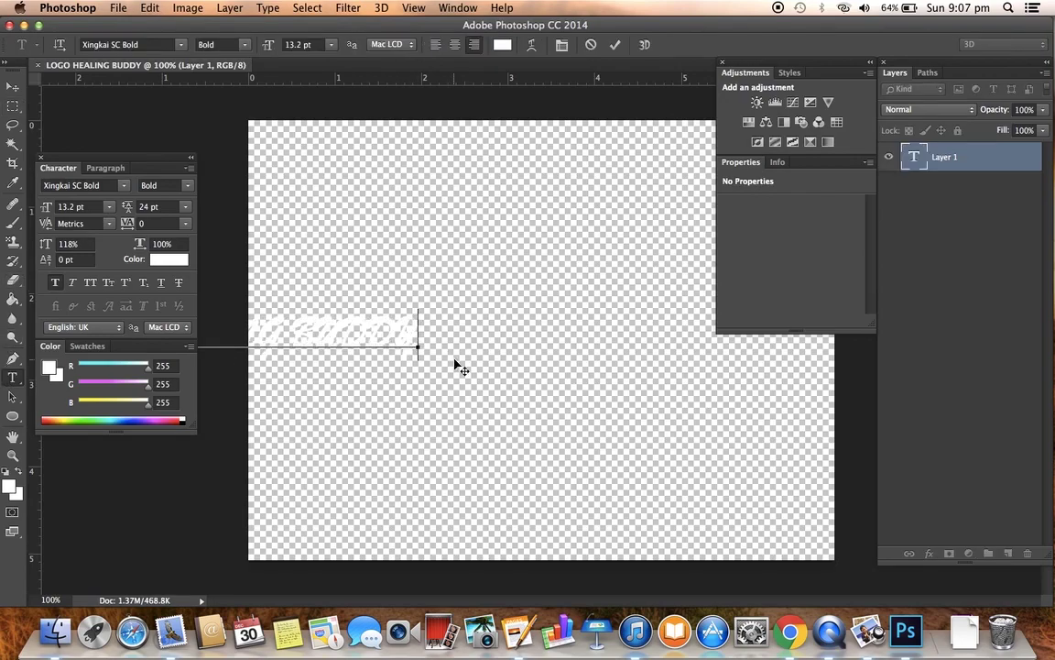
key(super+a)
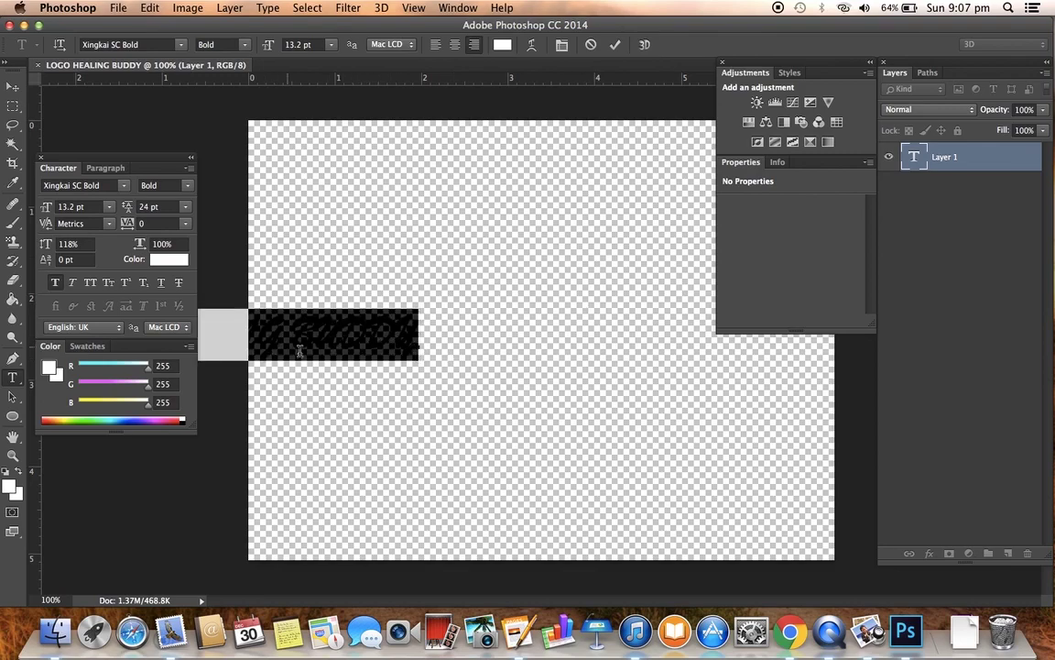
click(168, 261)
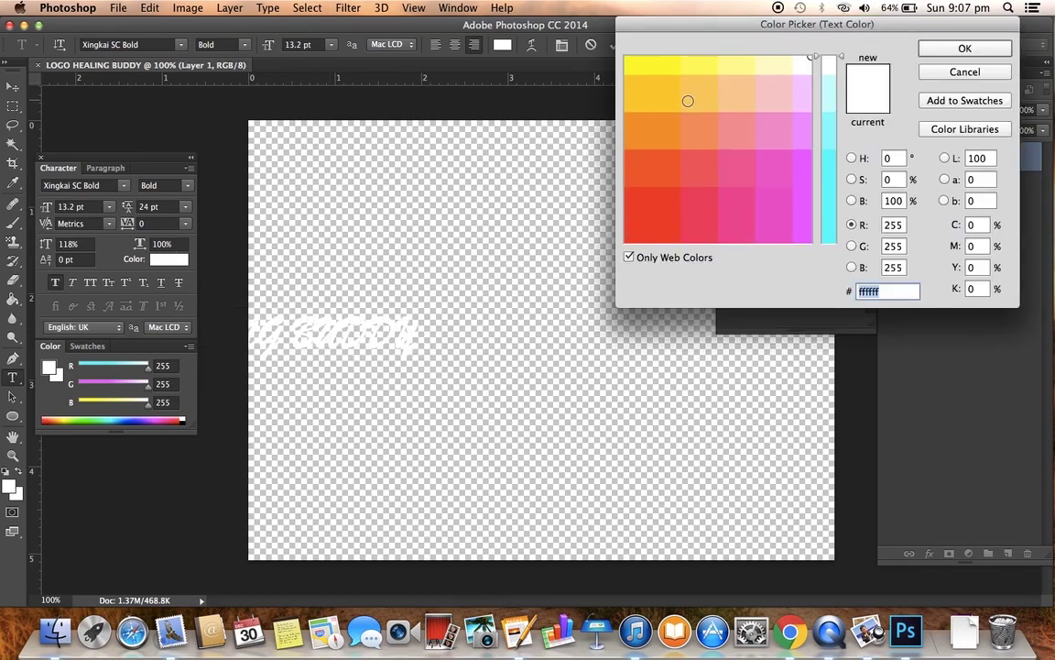
click(688, 101)
click(948, 51)
Move the HEALING BUDDY text to the middle of the canvas.
click(12, 87)
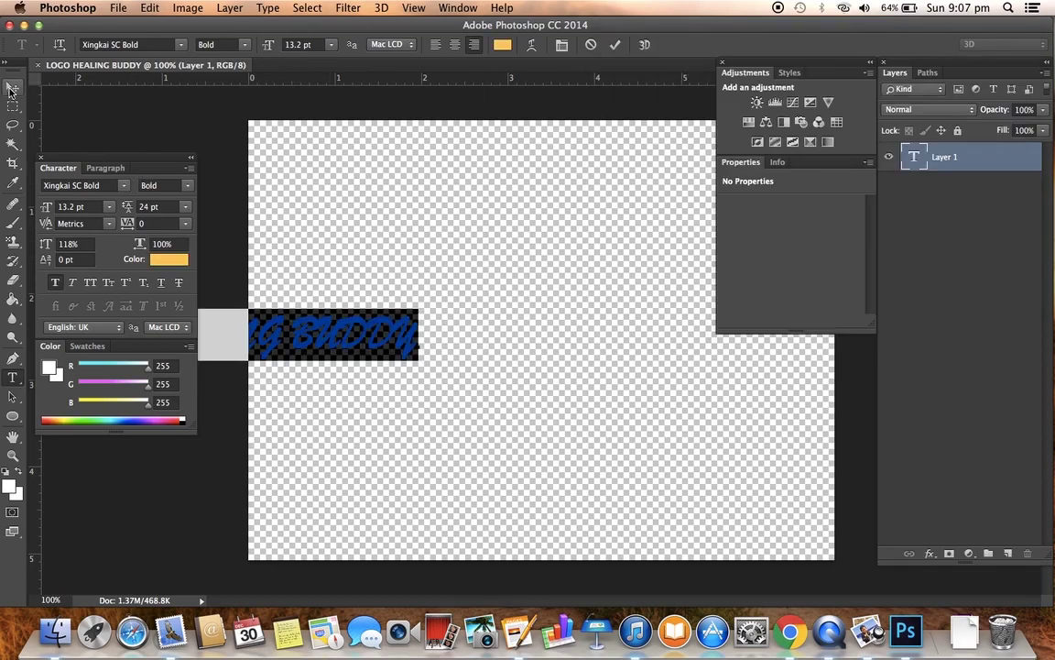
click(331, 337)
mouse_move(330, 337)
mouse_down()
mouse_move(553, 328)
mouse_move(595, 339)
mouse_up()
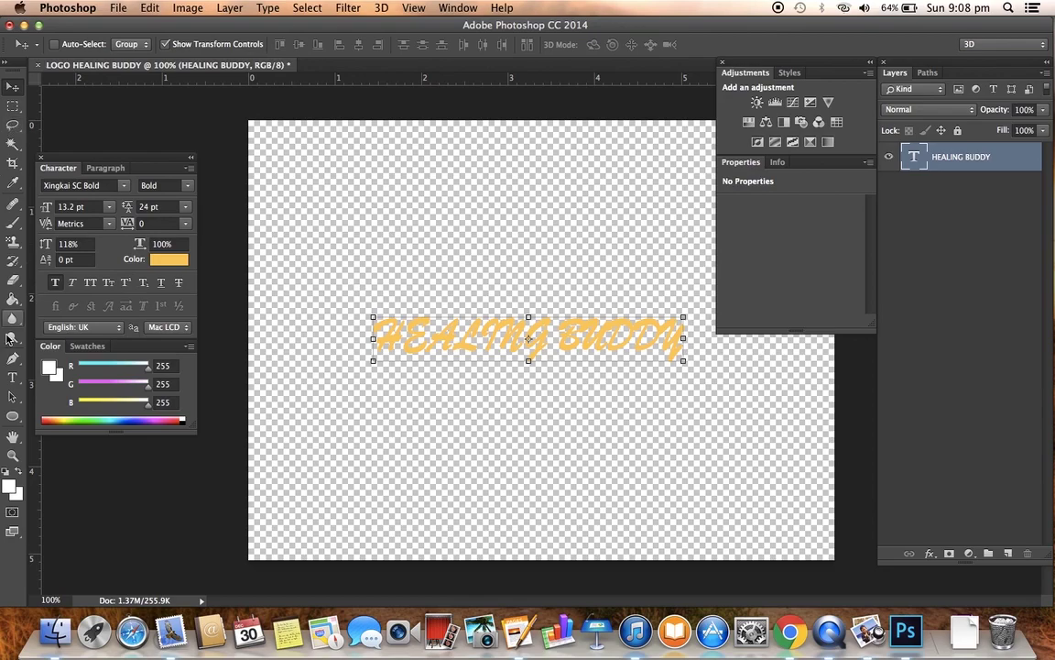
Try the whole text at 72, 36, 24 and 14 pt, set it to 18 pt, and recentre it on the canvas.
click(12, 379)
double_click(525, 342)
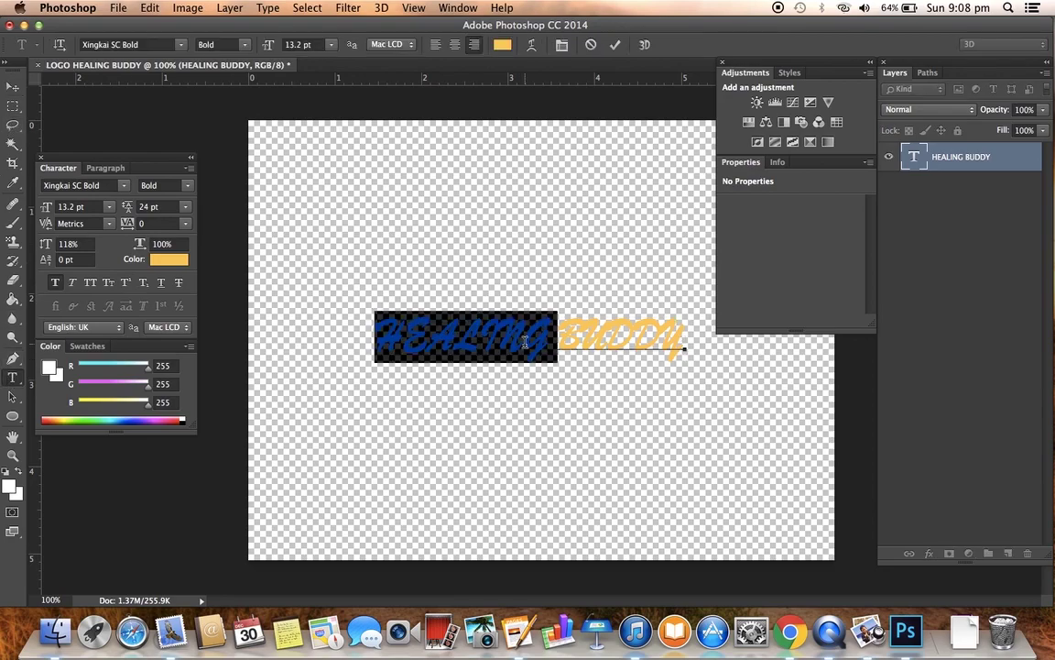
key(super+a)
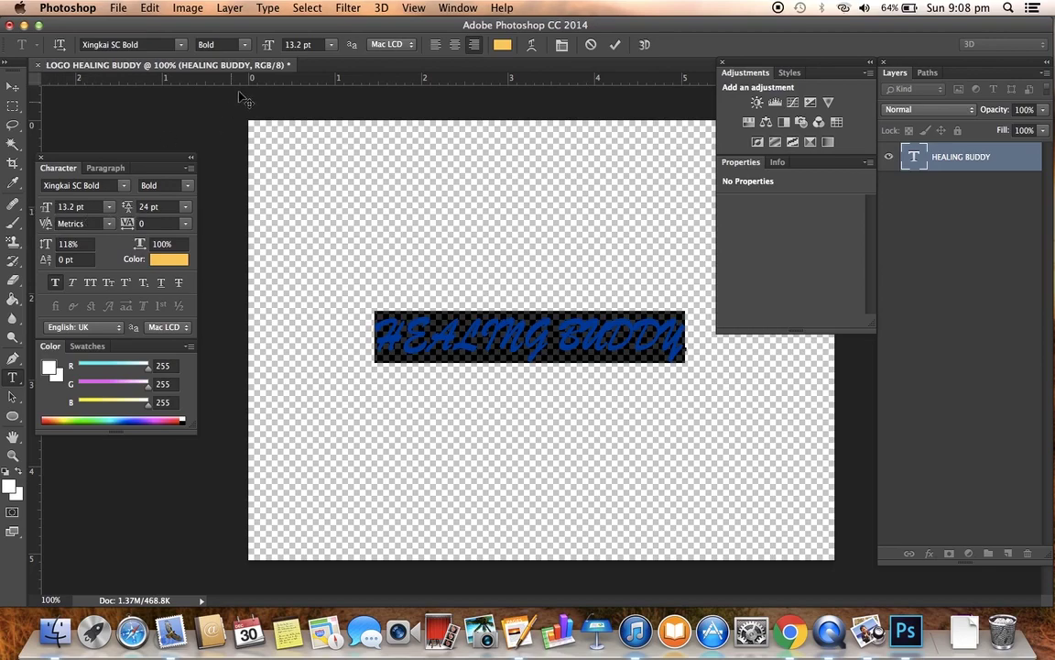
click(328, 49)
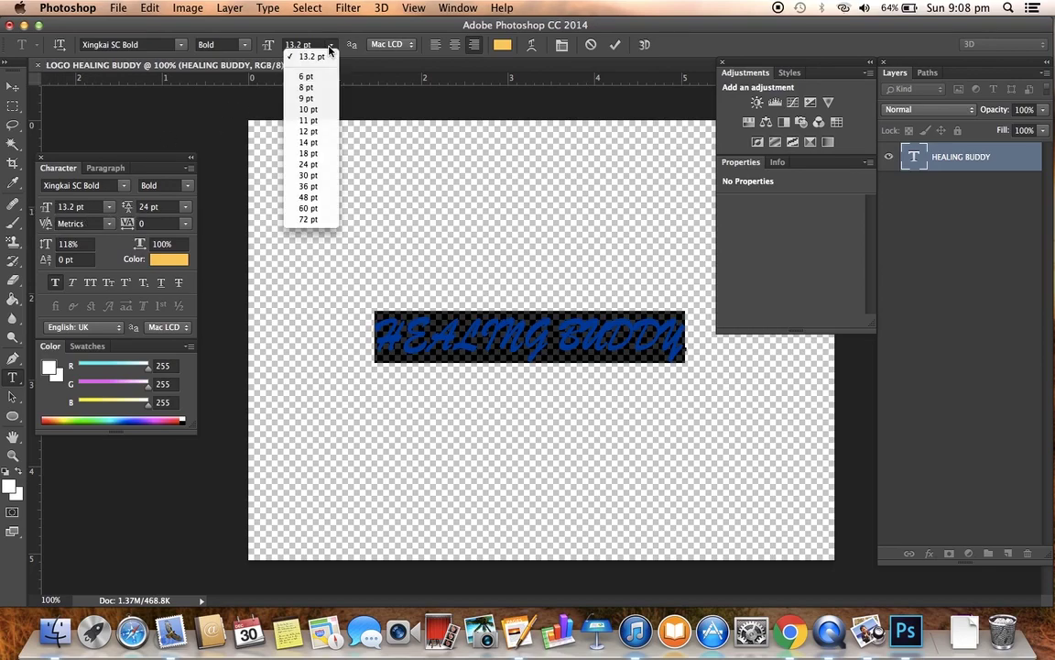
click(302, 211)
click(329, 44)
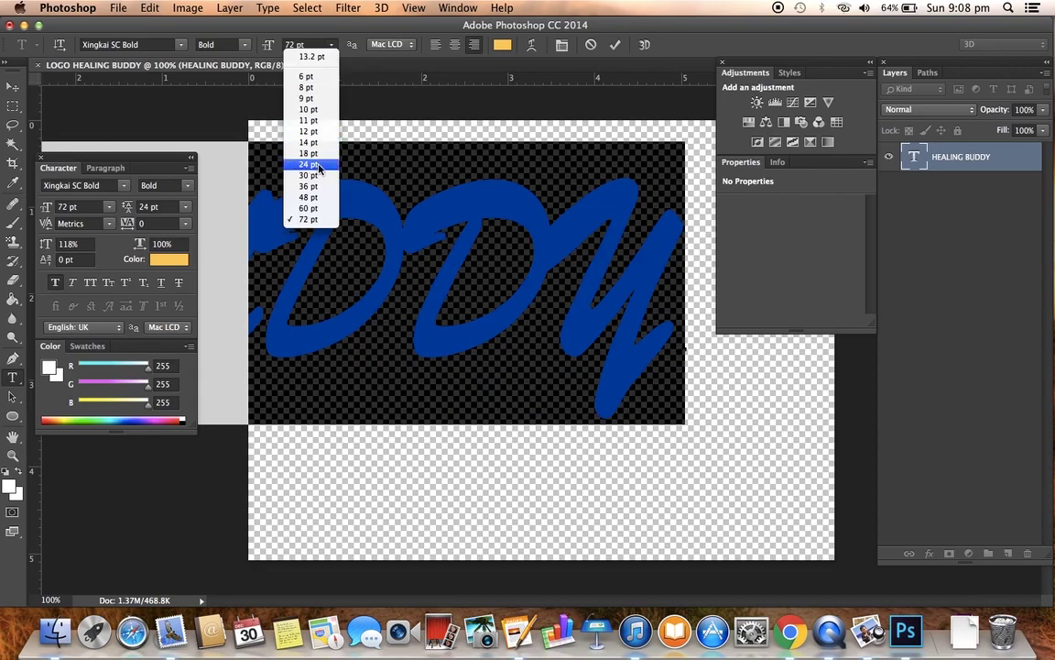
click(312, 187)
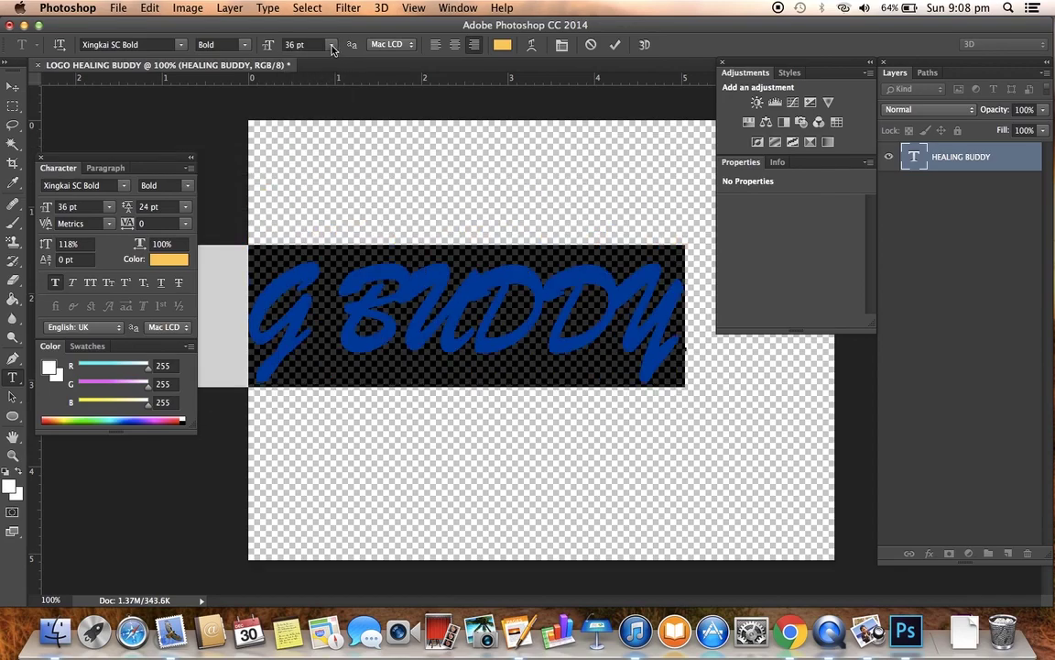
click(332, 45)
click(305, 150)
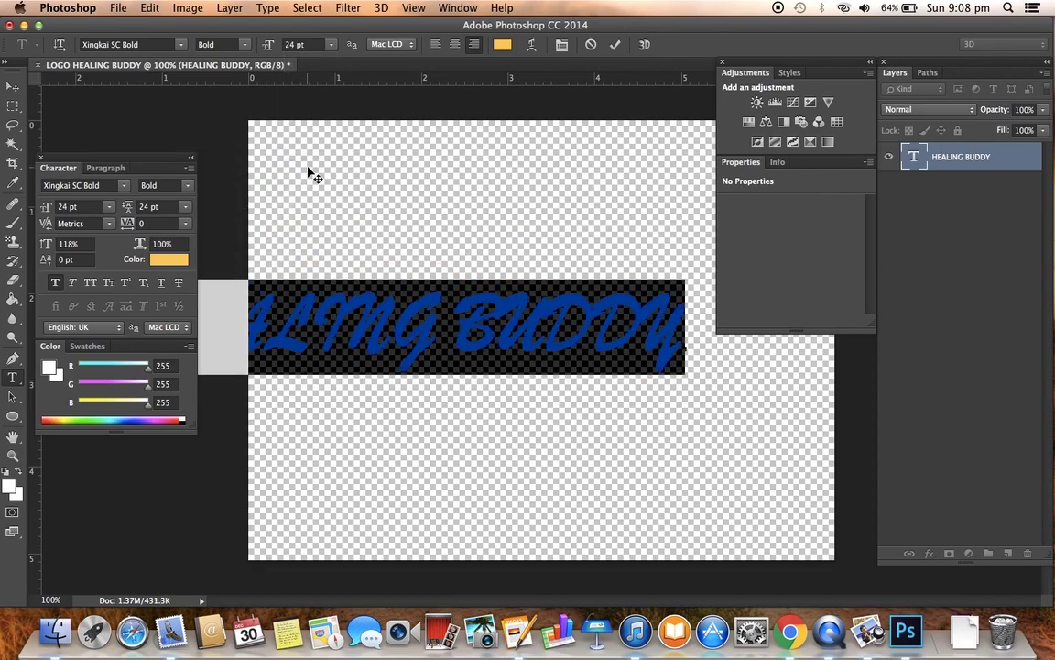
click(330, 44)
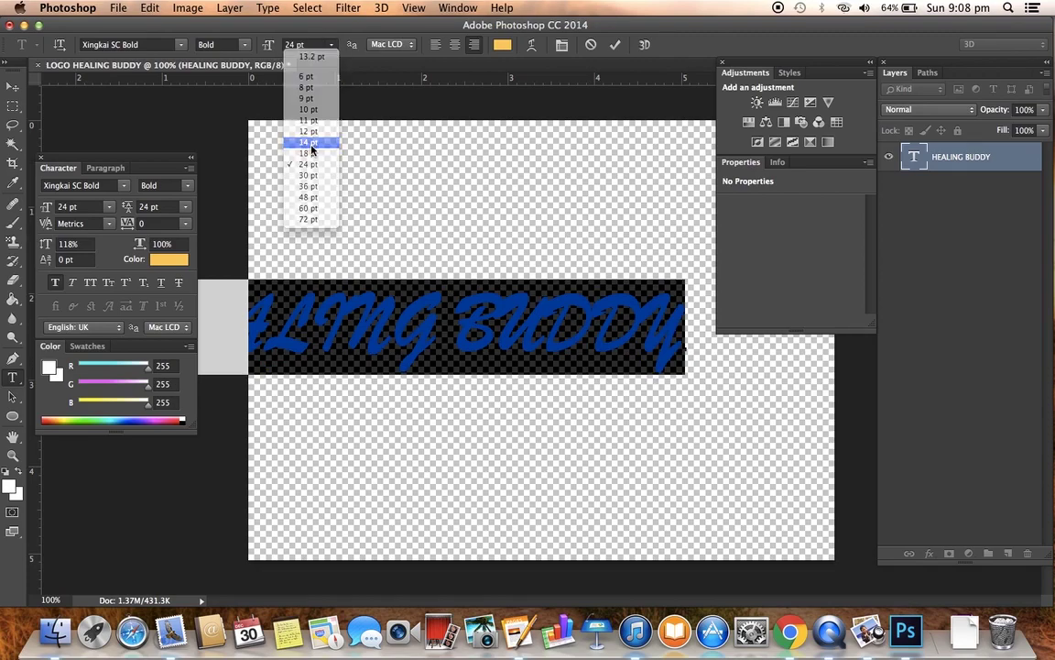
click(311, 147)
click(332, 46)
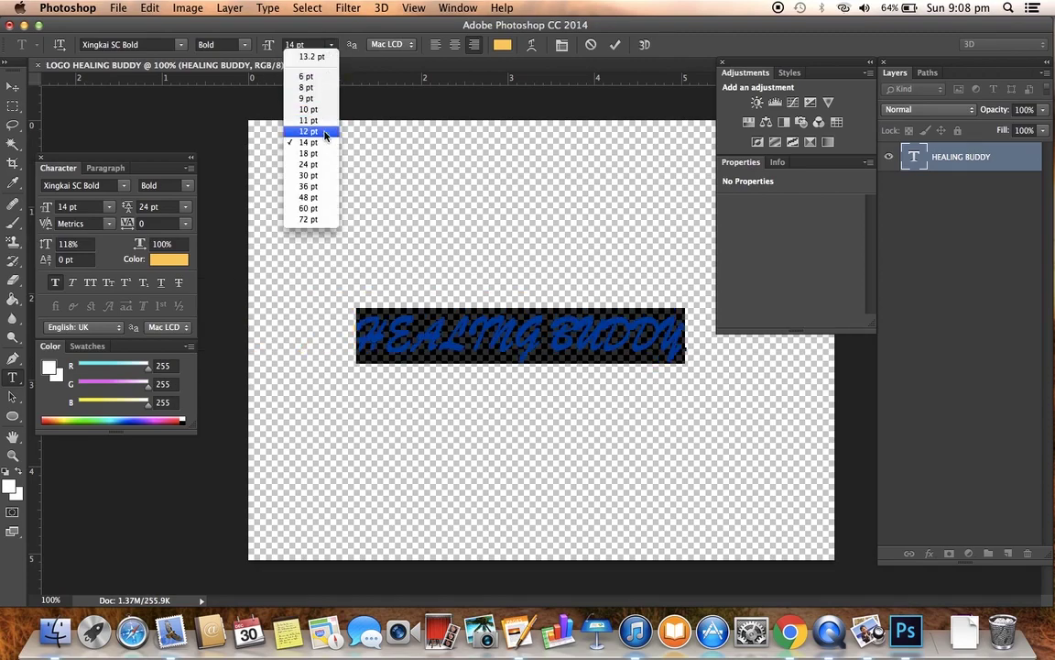
click(317, 155)
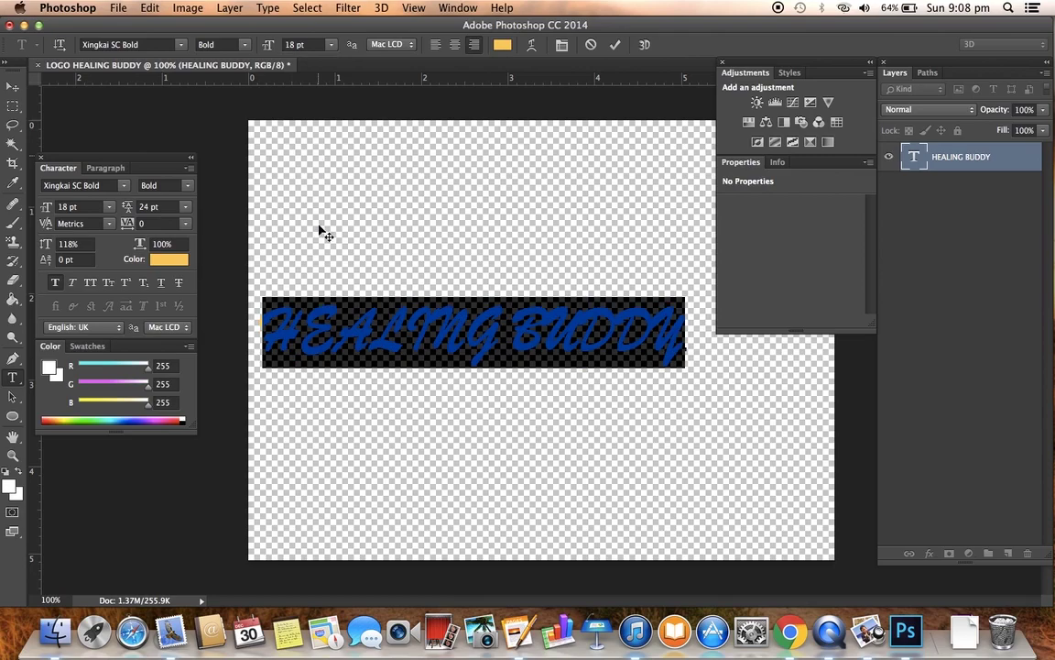
click(12, 90)
mouse_move(442, 332)
mouse_down()
mouse_move(511, 332)
mouse_move(507, 347)
mouse_up()
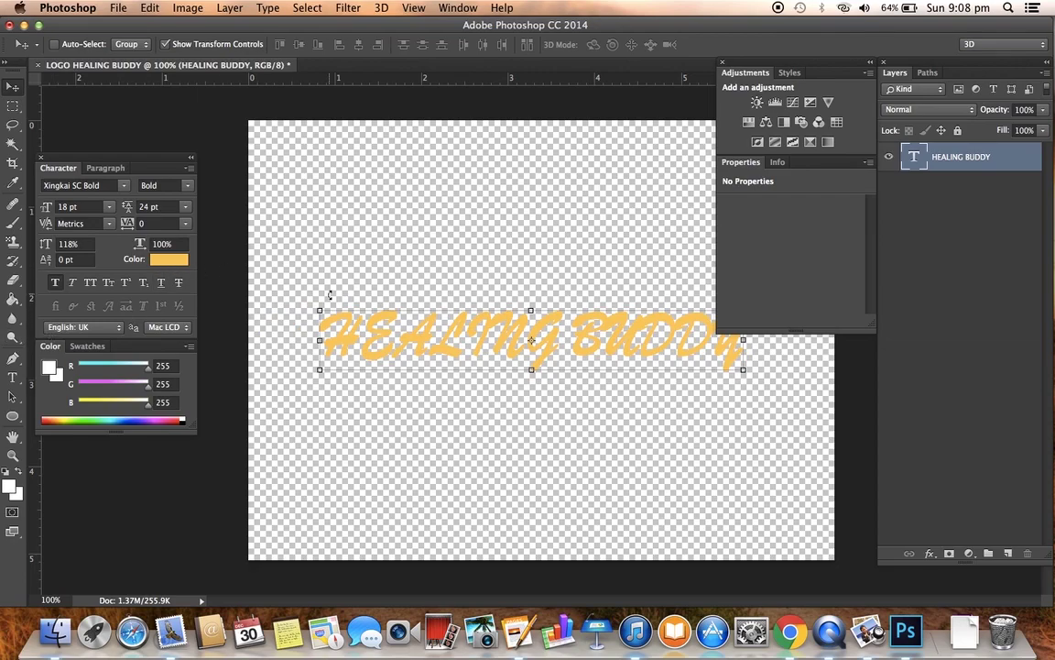
Recolour only the word HEALING to a muted pinkish purple, cc99cc.
key(t)
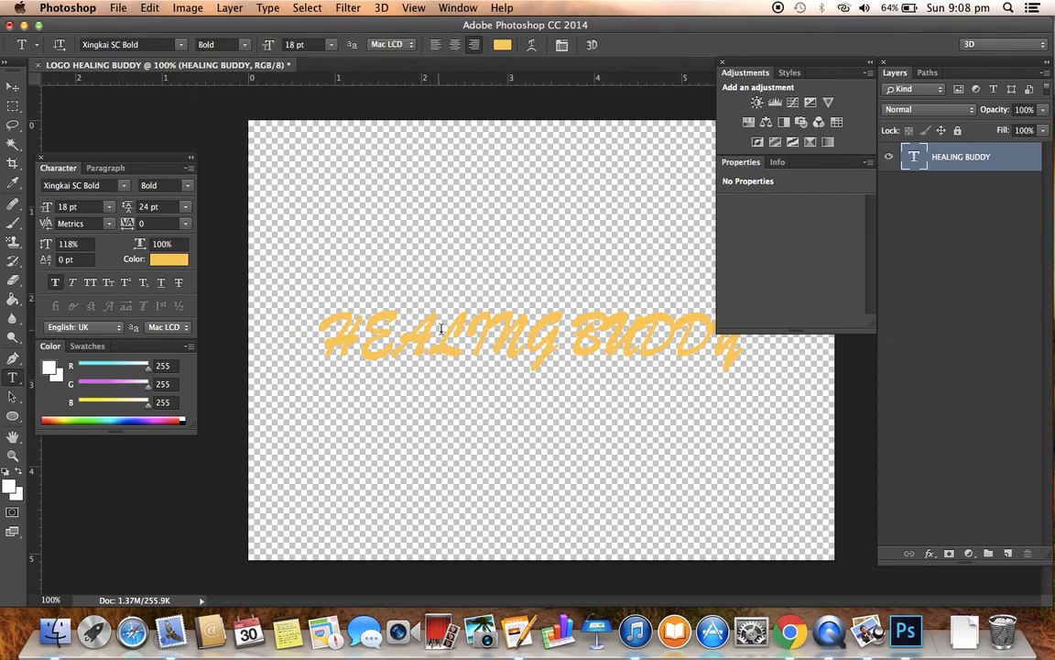
double_click(446, 329)
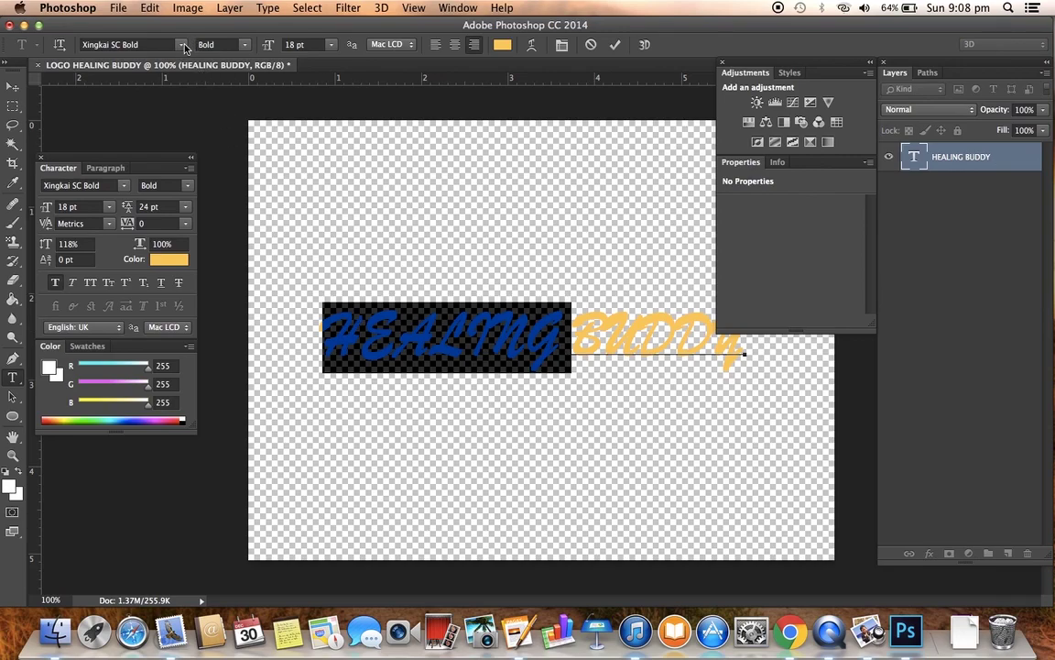
click(167, 260)
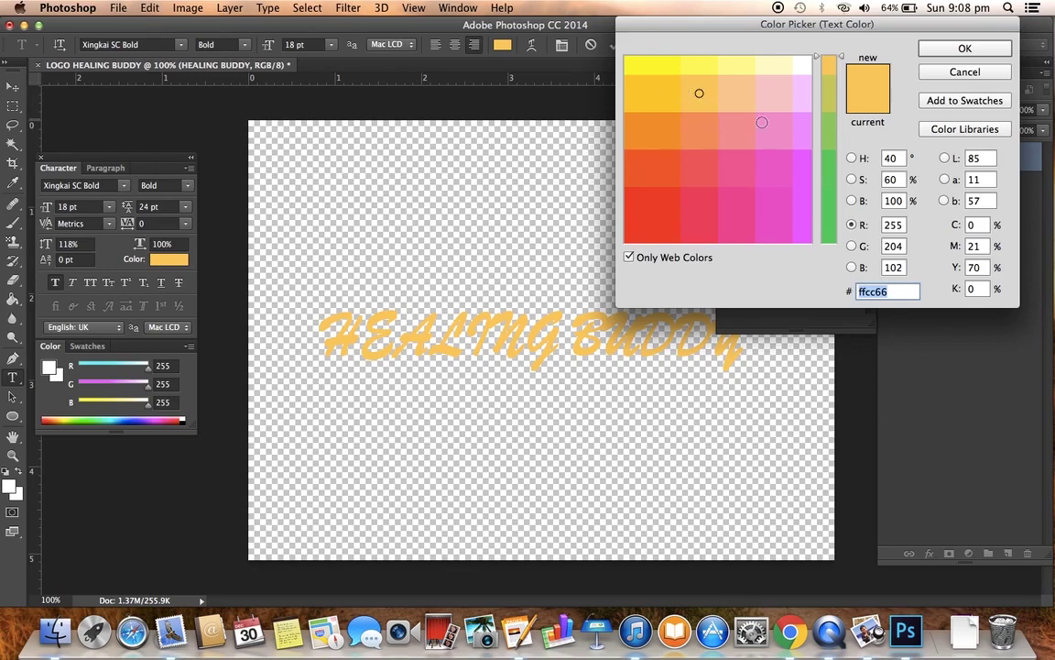
click(801, 92)
drag(829, 78, 832, 110)
click(796, 128)
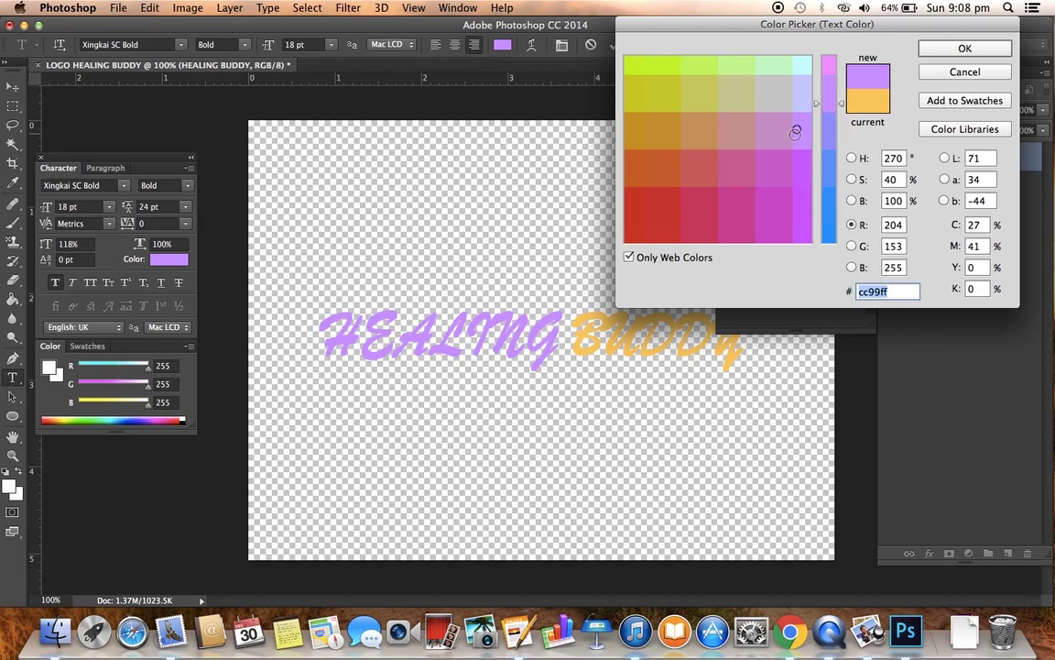
click(785, 136)
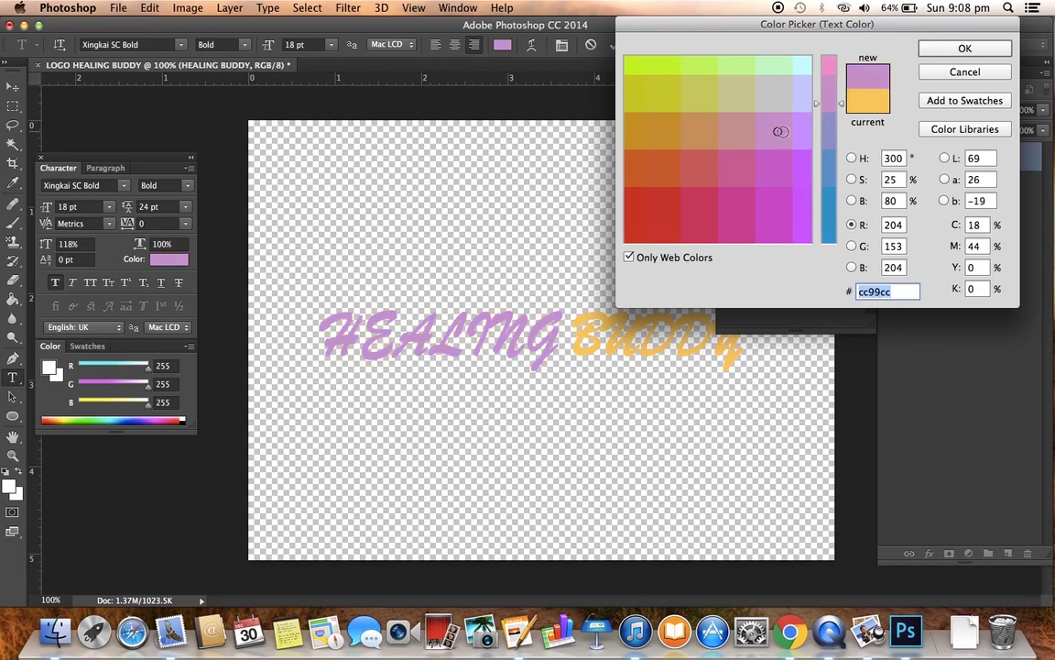
mouse_move(802, 131)
mouse_down()
mouse_move(777, 129)
mouse_move(771, 144)
mouse_move(803, 139)
mouse_move(799, 169)
mouse_move(769, 172)
mouse_move(786, 172)
mouse_move(776, 119)
mouse_up()
click(964, 49)
Reapply light orange, ffcc66, to the word BUDDY only.
double_click(635, 330)
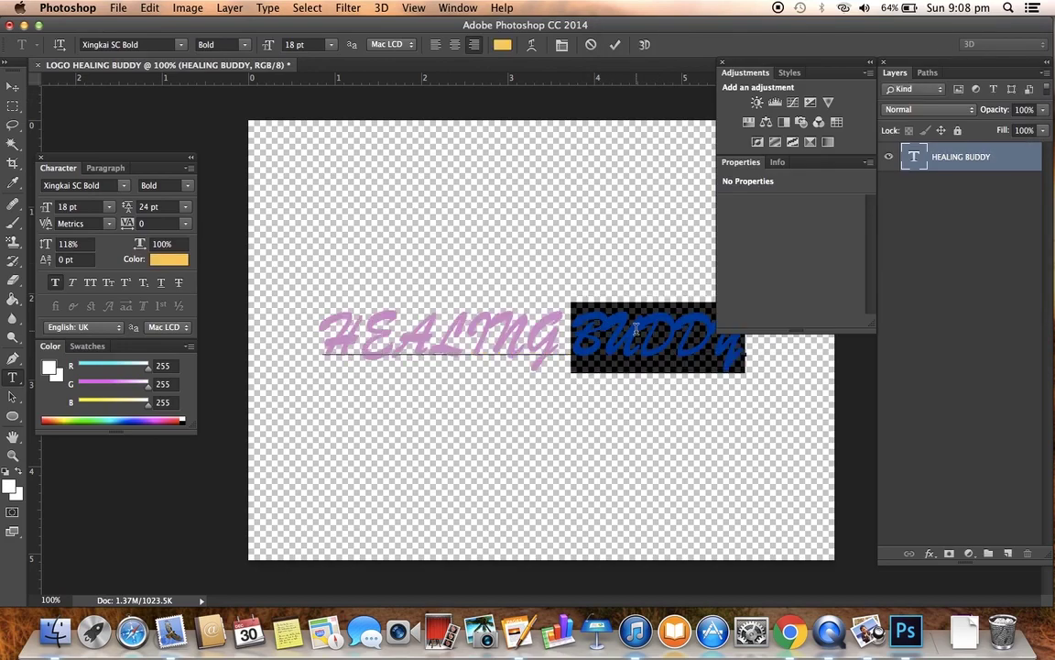
key(super+h)
key(super+h)
click(503, 44)
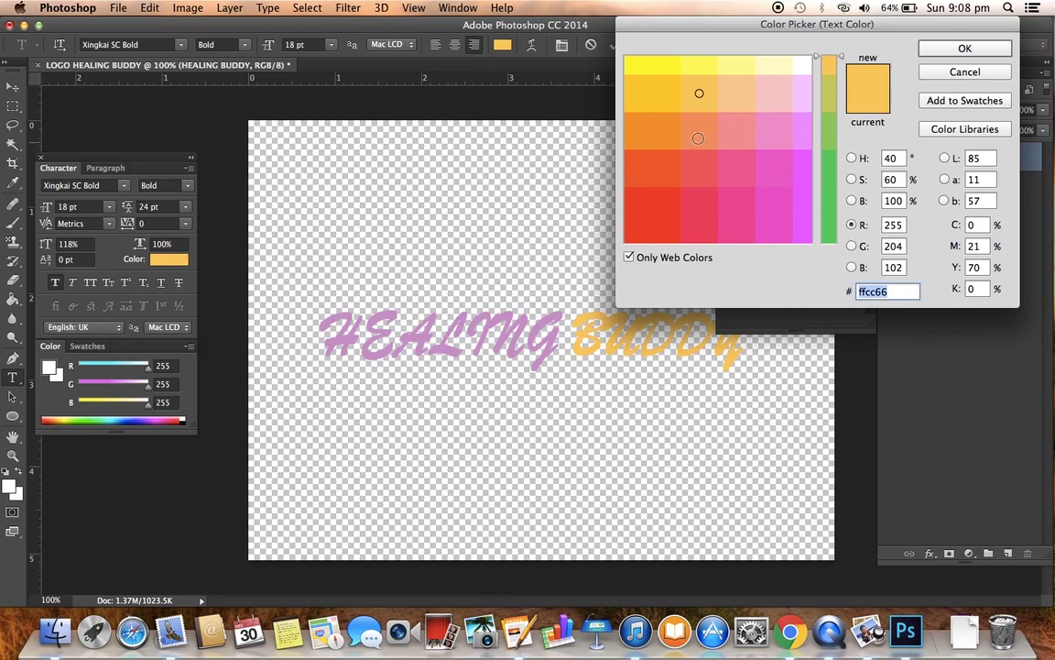
click(687, 100)
click(950, 50)
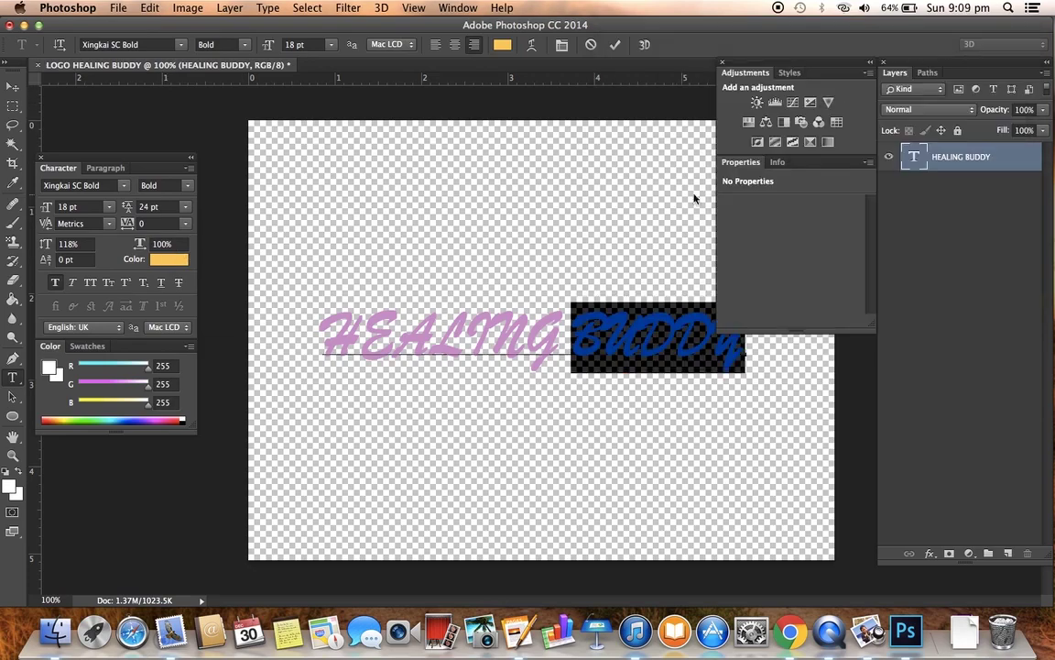
Recolour only the word HEALING to teal, 66cccc, and deselect the text.
double_click(537, 322)
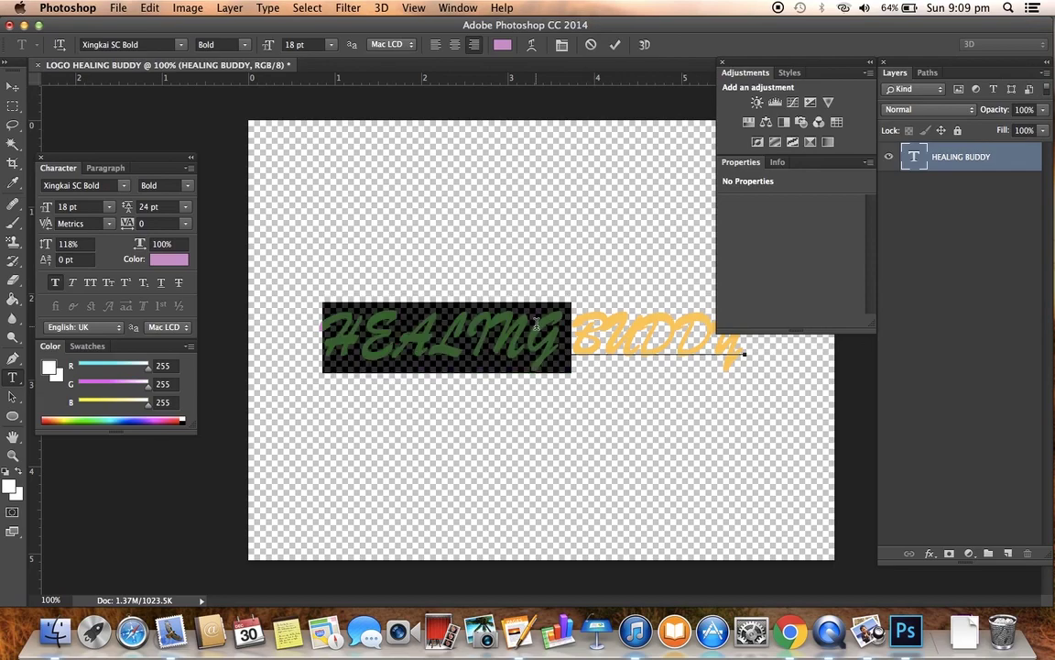
click(165, 260)
click(803, 71)
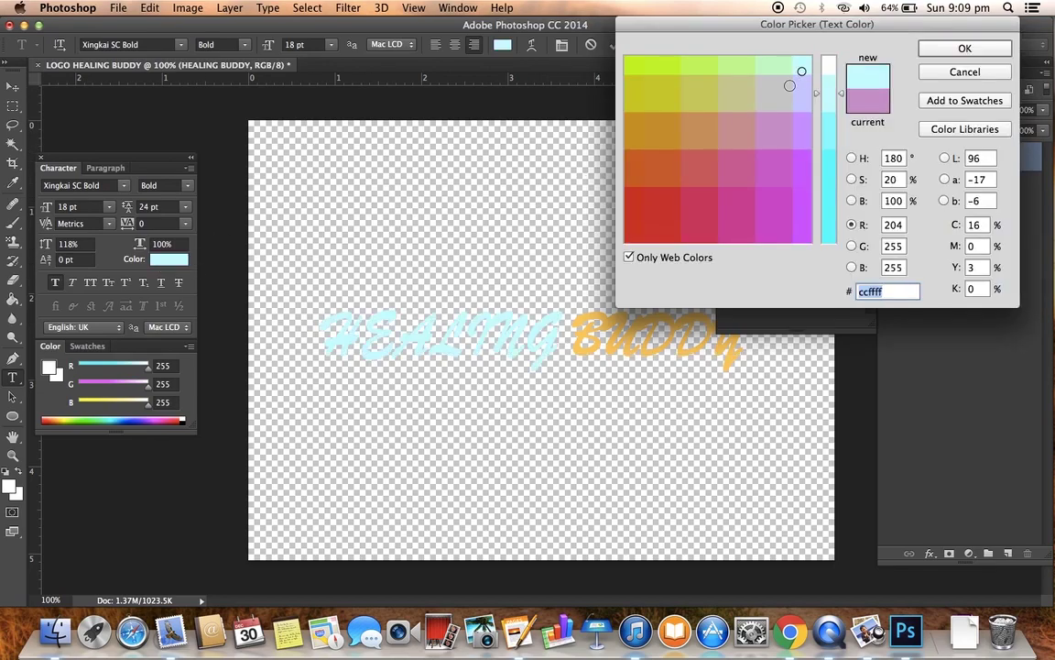
drag(825, 106, 822, 170)
click(778, 96)
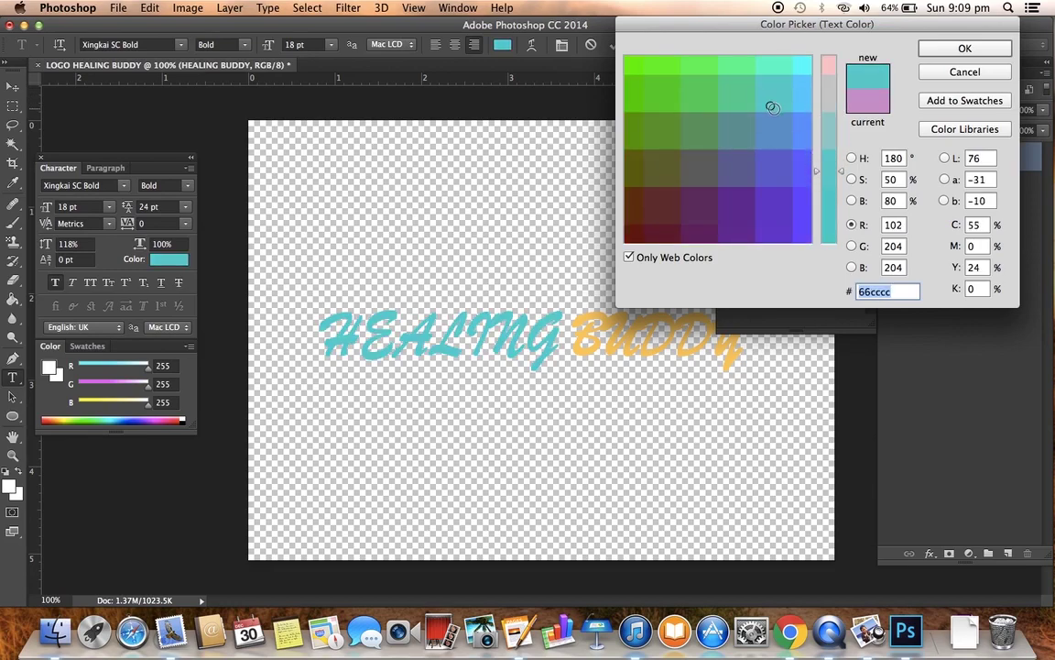
click(963, 48)
click(579, 322)
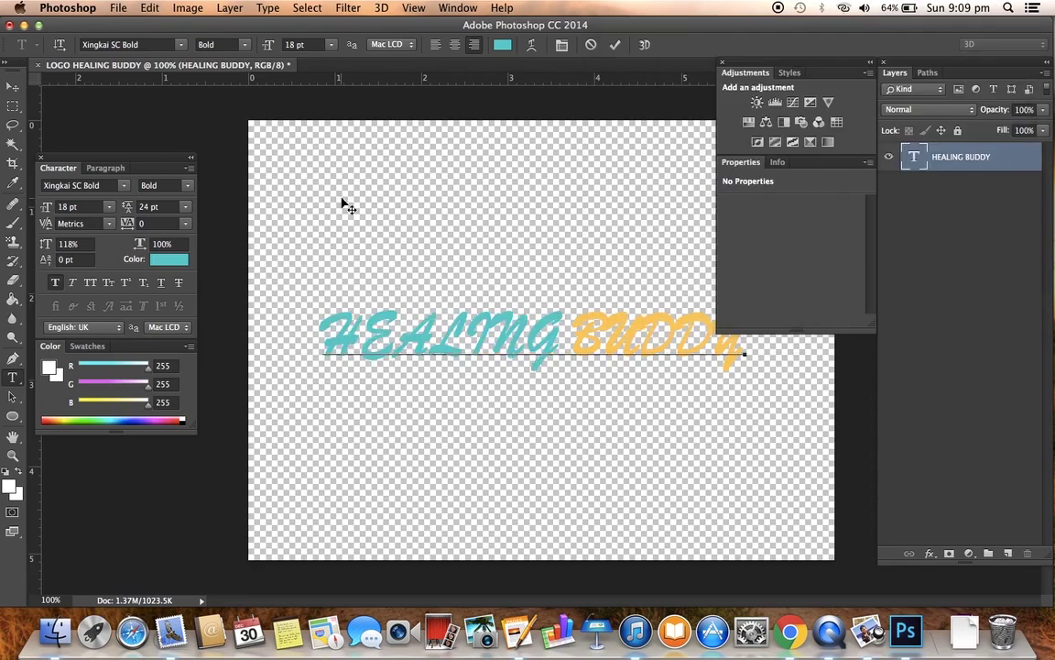
Finish the text edit and save the logo in PNG format as LOGO HEALING BUDDY in the Downloads folder.
click(118, 8)
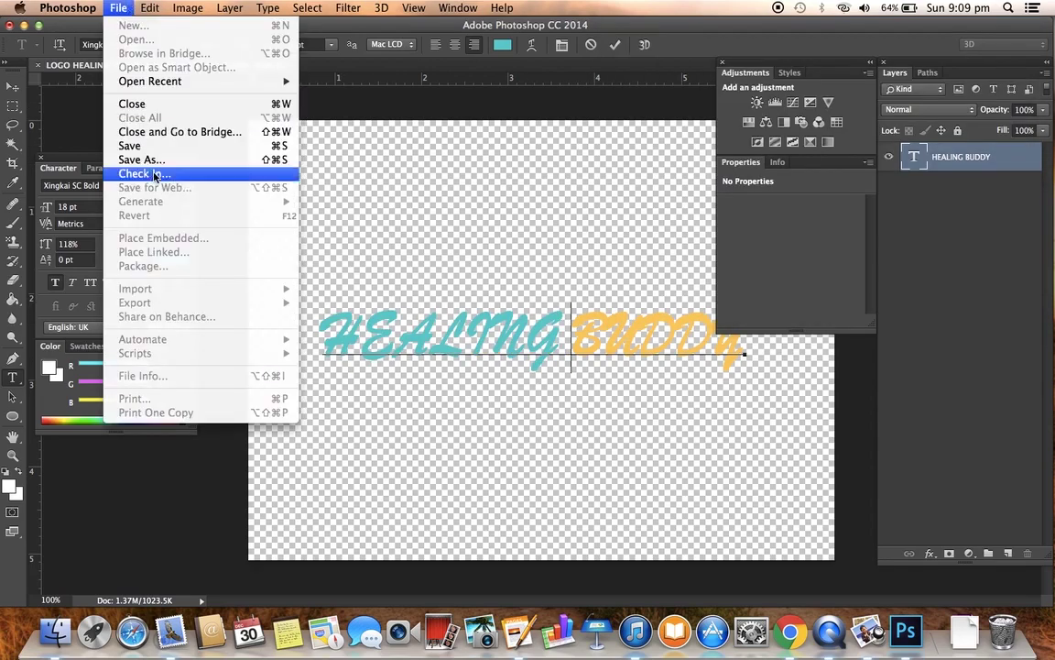
click(436, 428)
click(13, 86)
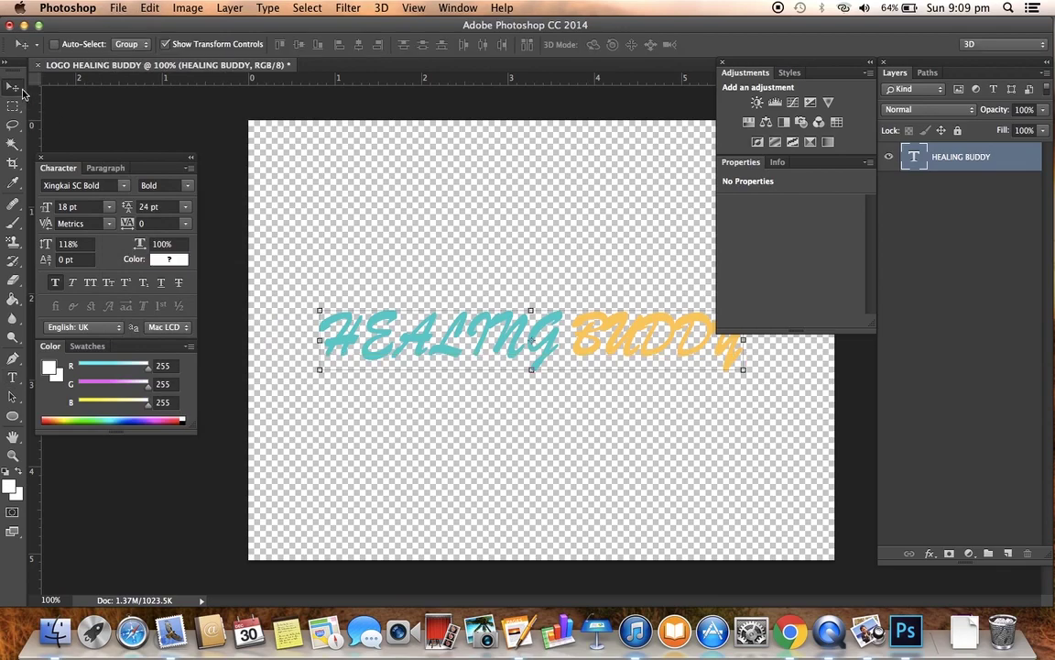
click(118, 8)
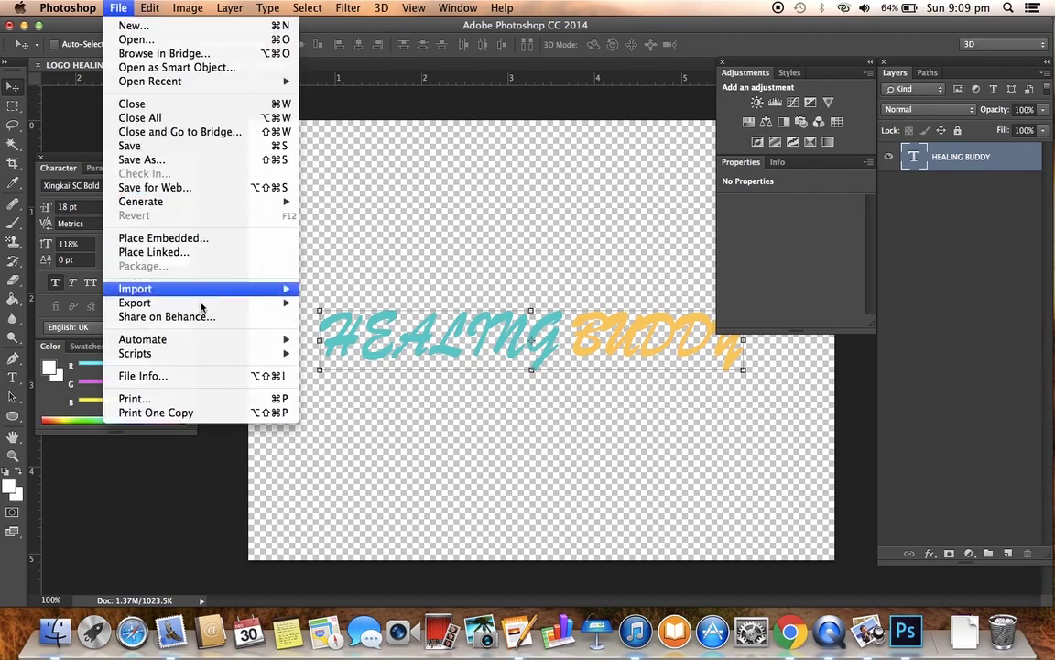
click(187, 162)
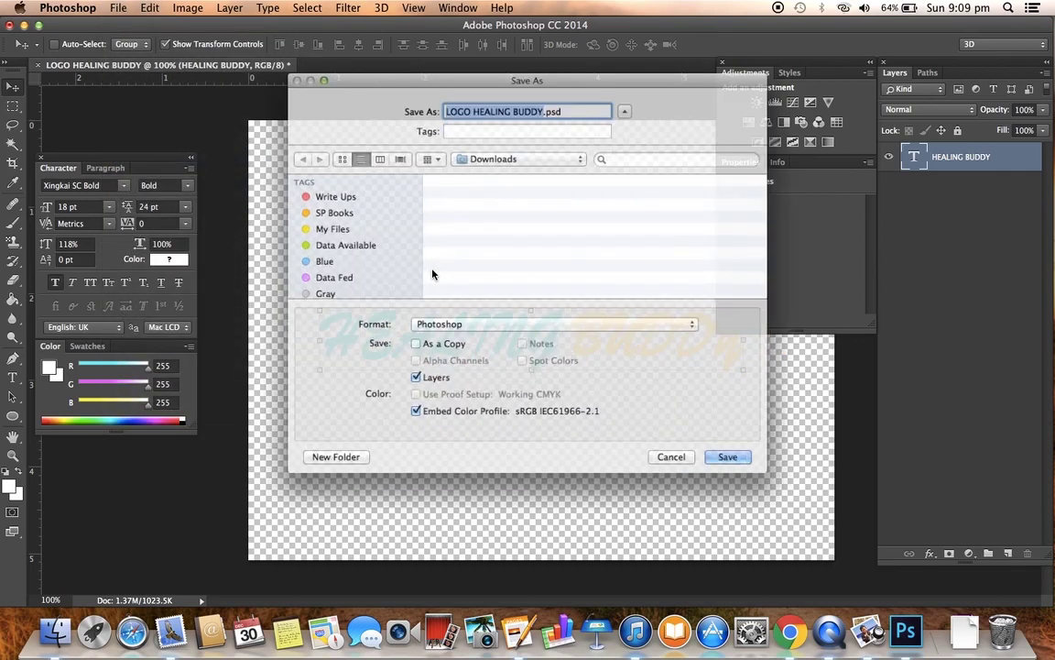
click(444, 328)
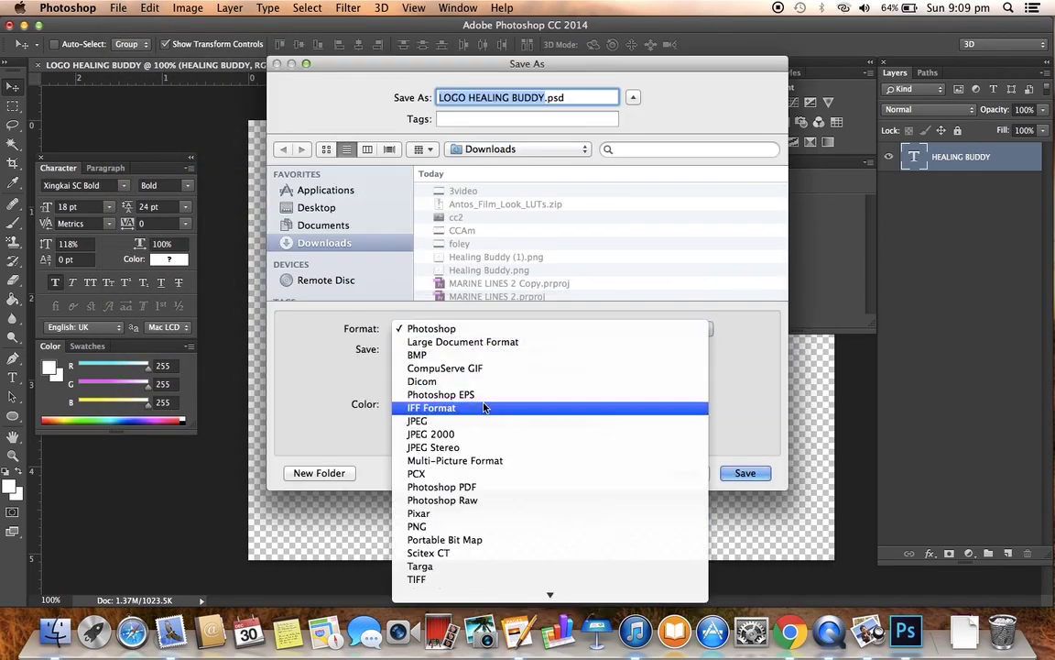
click(460, 527)
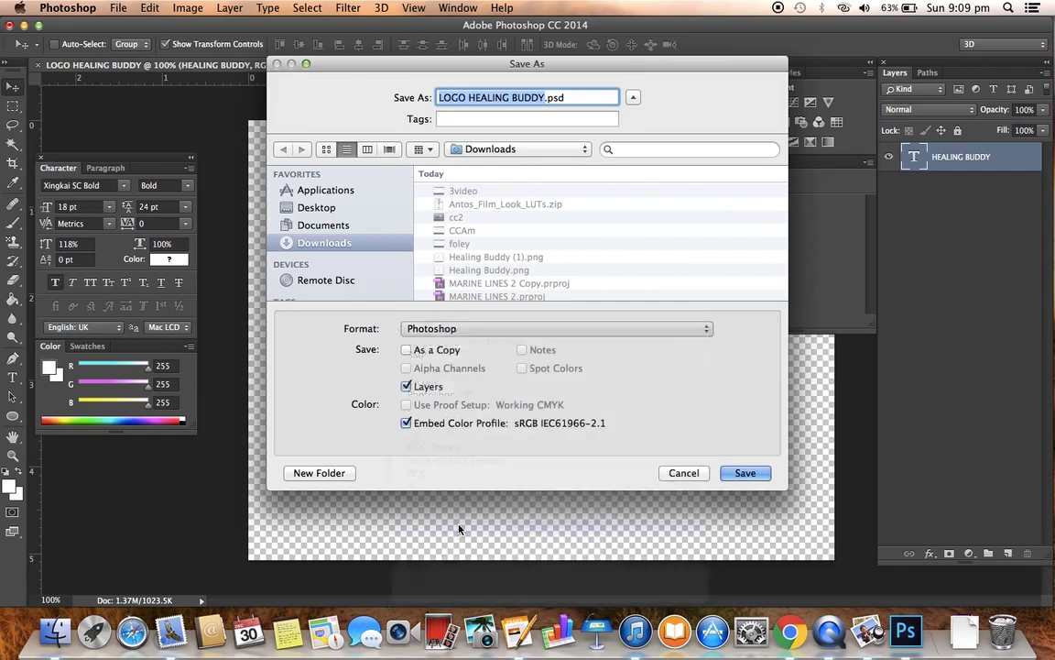
click(744, 473)
click(569, 201)
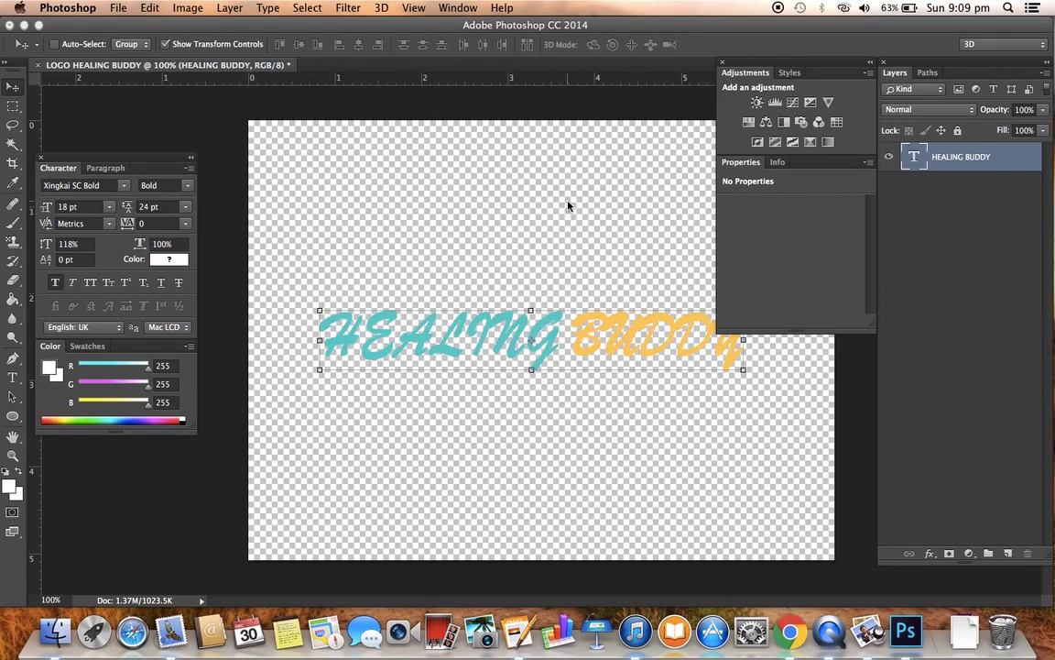
Switch to Finder, view LOGO HEALING BUDDY.png from Downloads in Preview, and close the preview and Finder windows.
click(56, 630)
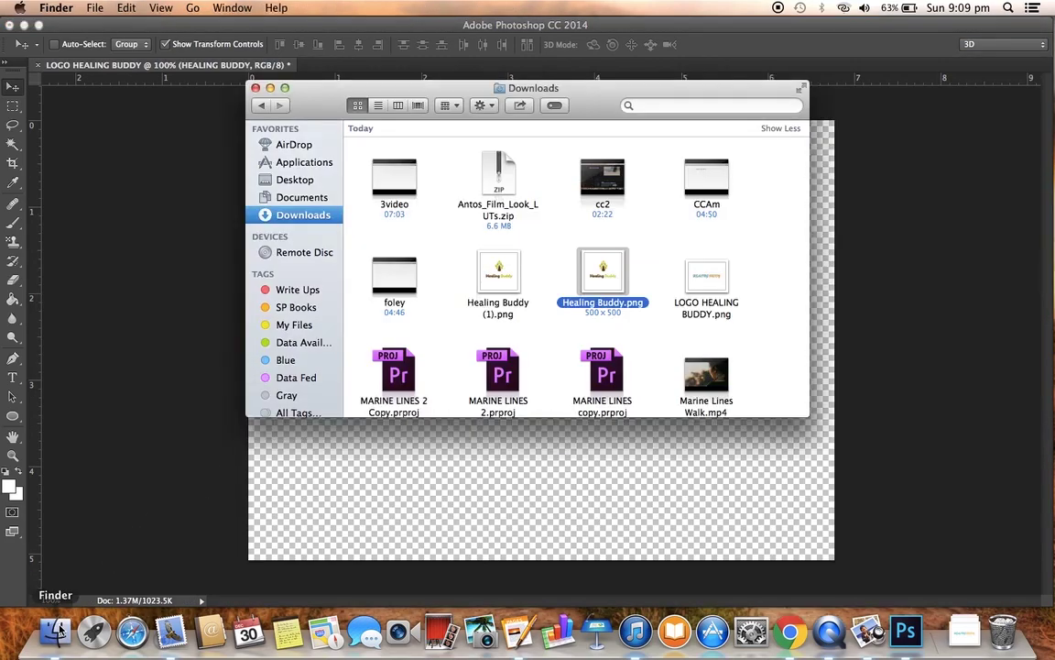
scroll(408, 252, up, 2)
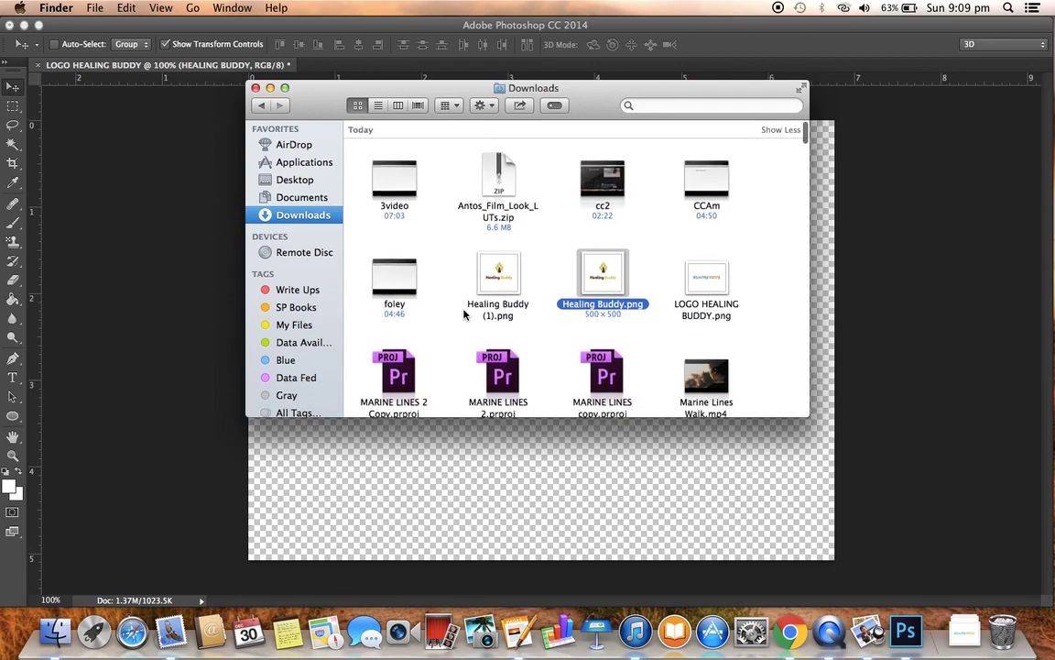
double_click(702, 268)
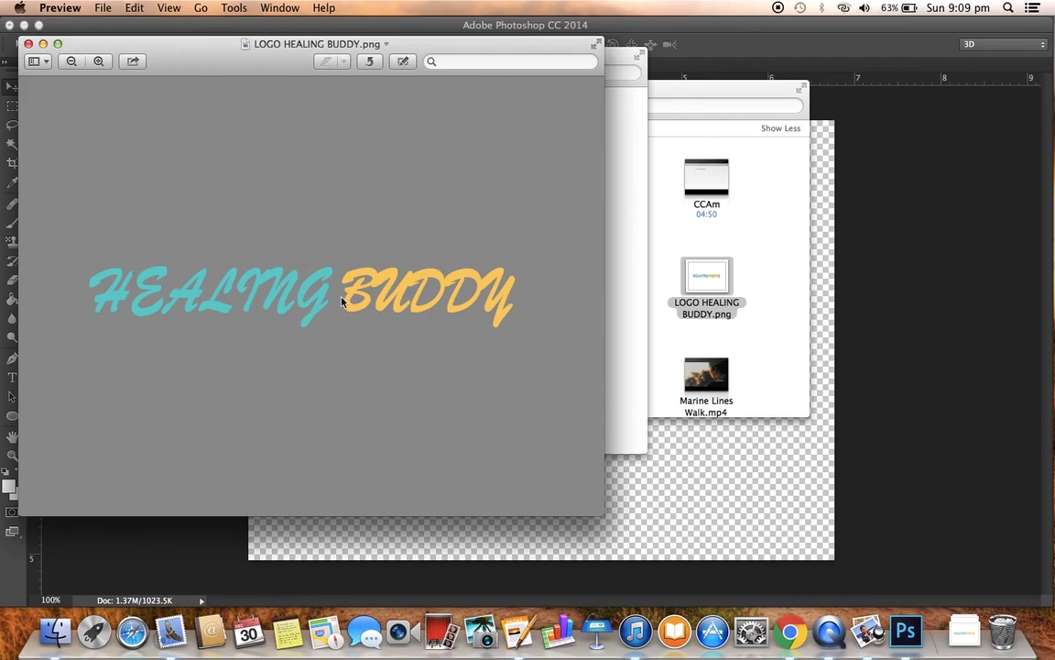
click(29, 46)
click(289, 49)
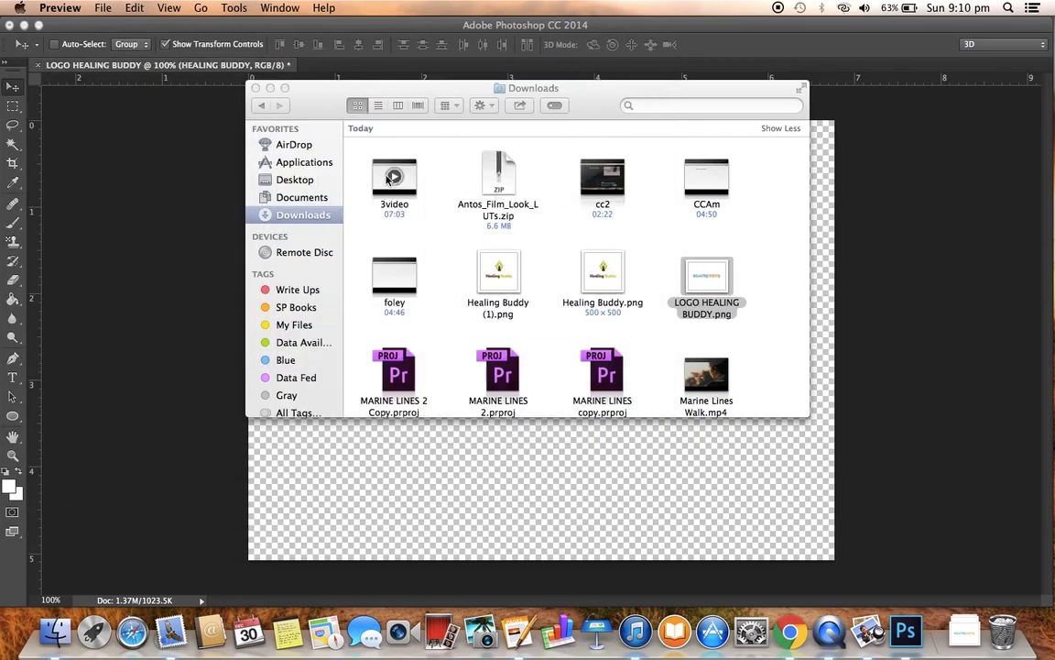
click(256, 88)
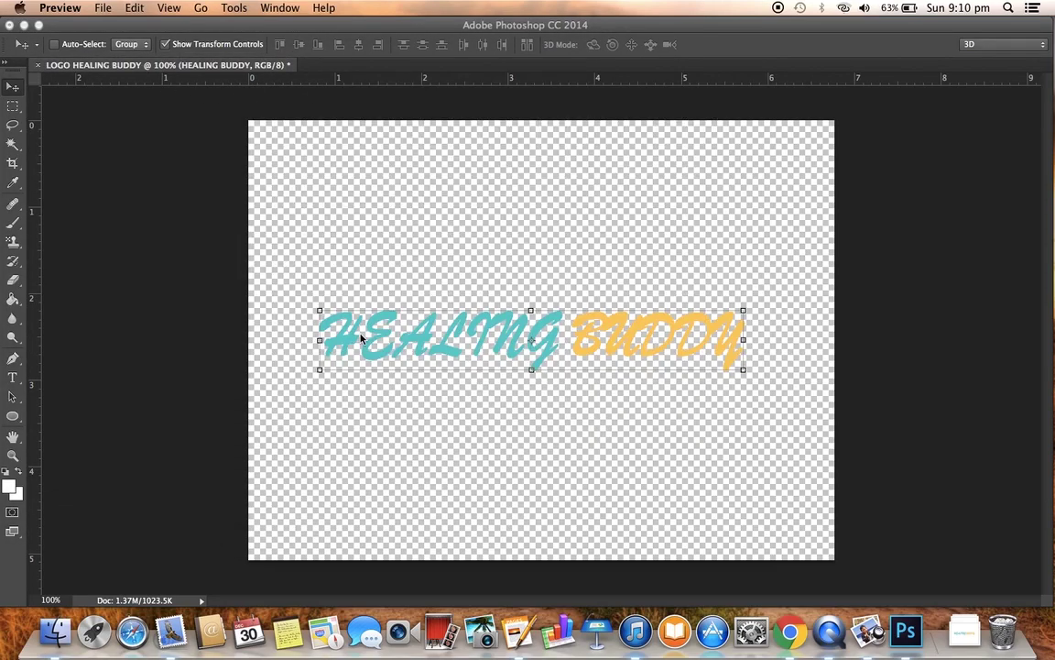